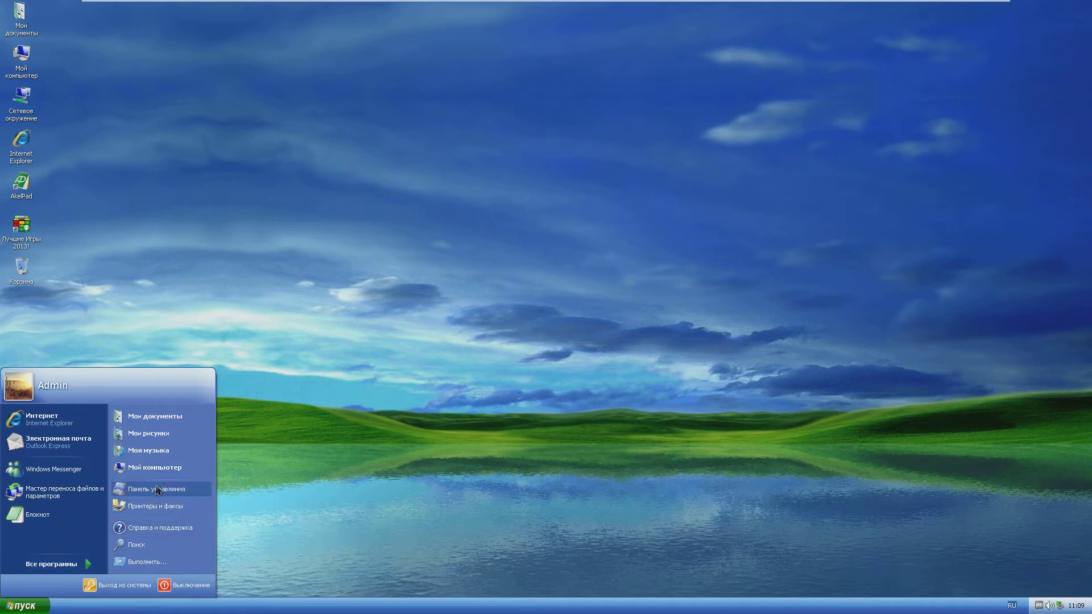
Look over the Control Panel categories and the Run dialog's list of system commands, closing both windows.
click(160, 489)
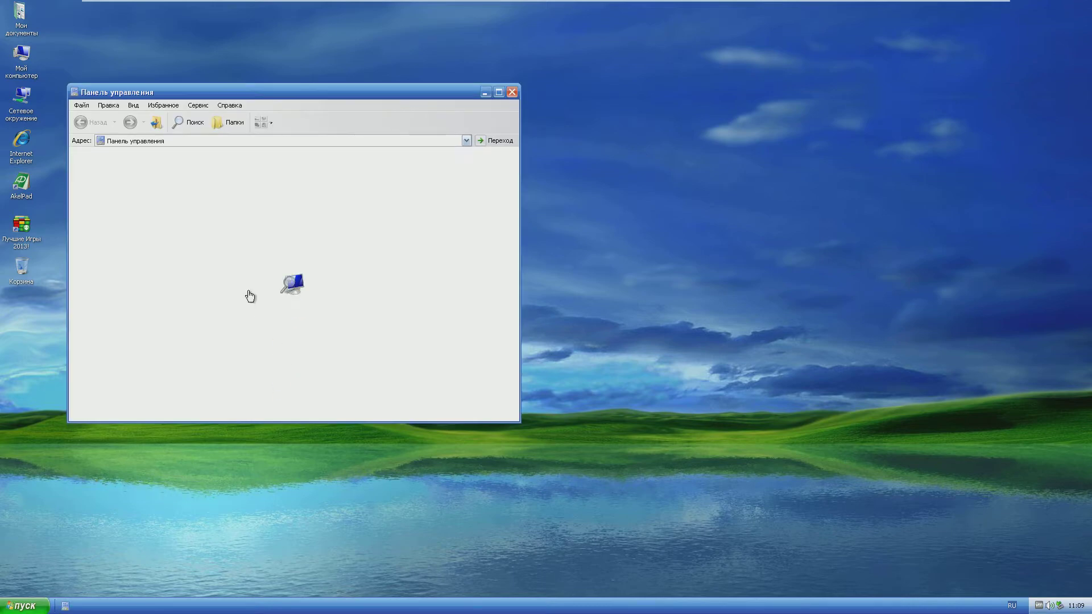
key(super+r)
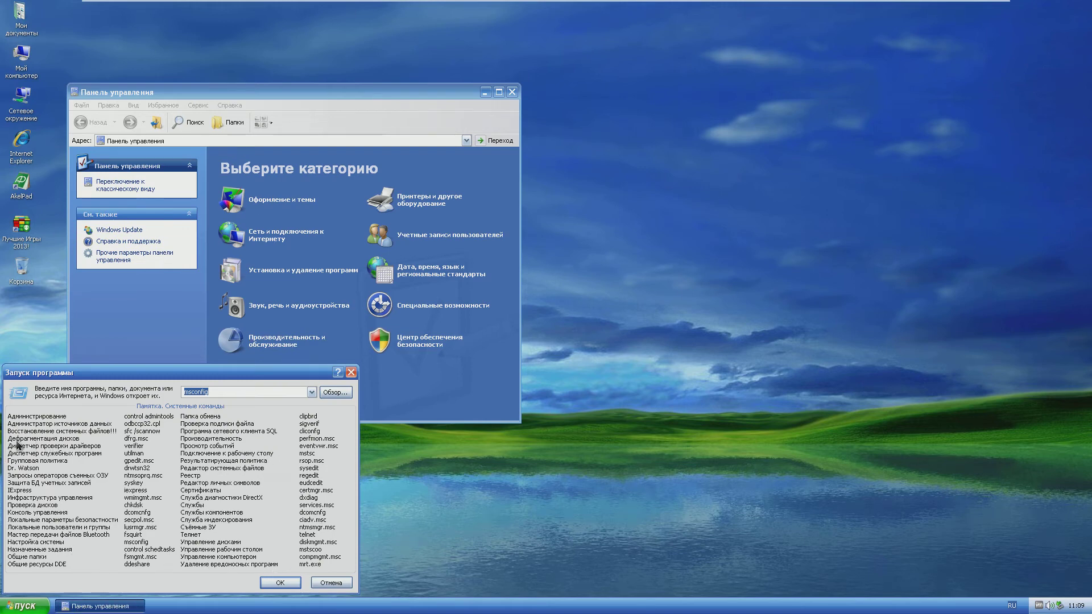
click(331, 583)
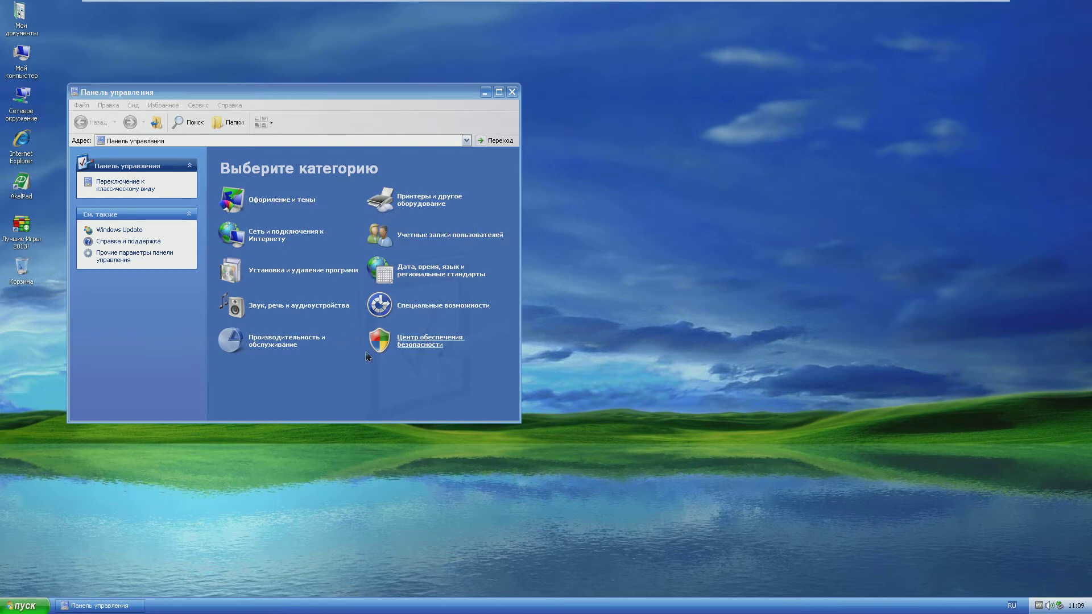
click(512, 92)
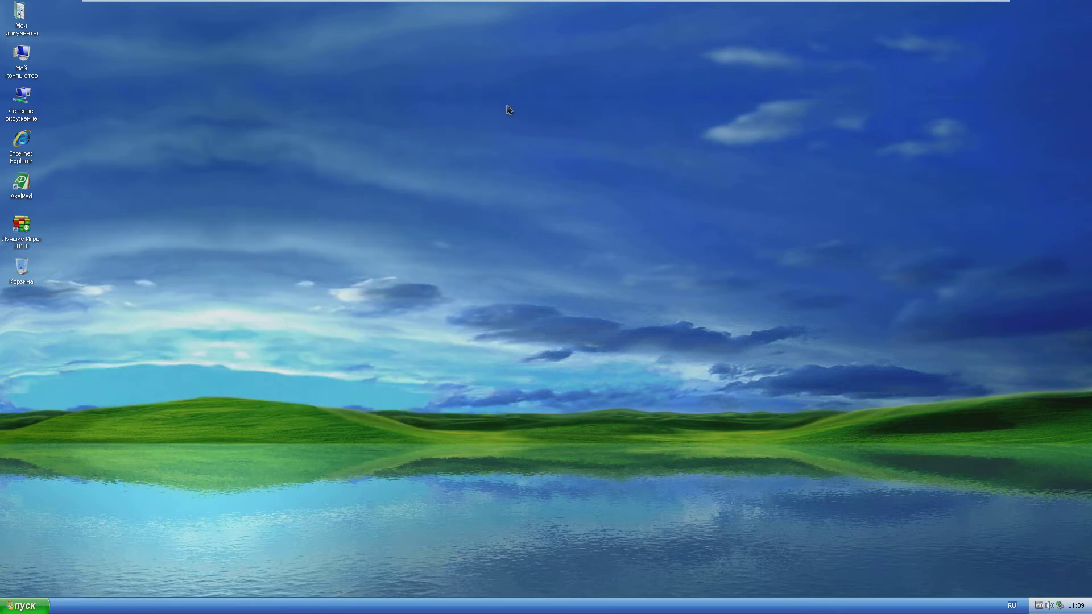
Open the desktop's display properties and review the available themes and background pictures.
right_click(507, 106)
click(531, 177)
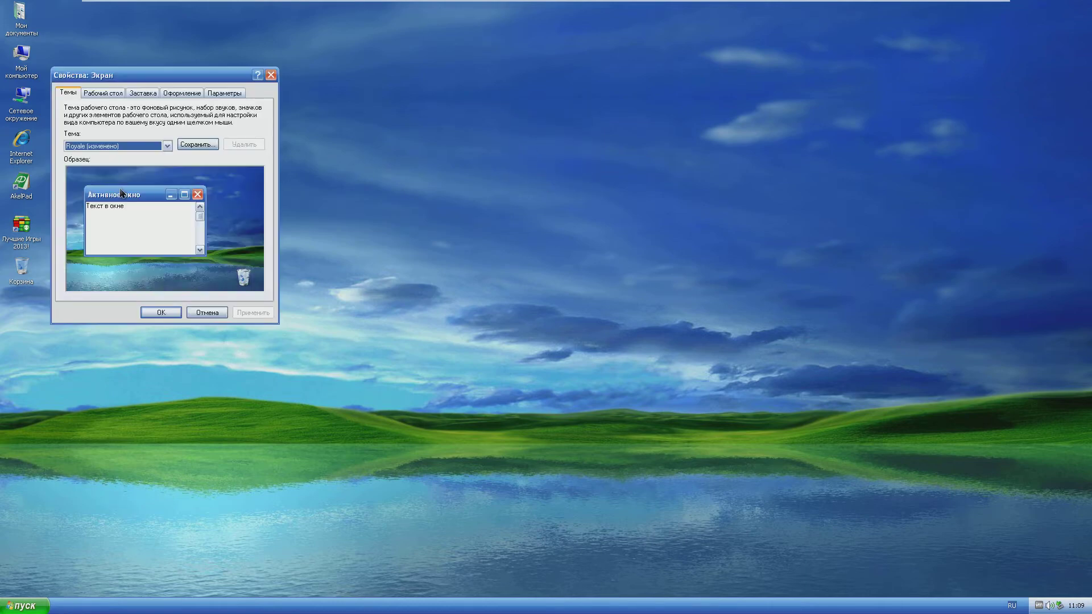
click(130, 151)
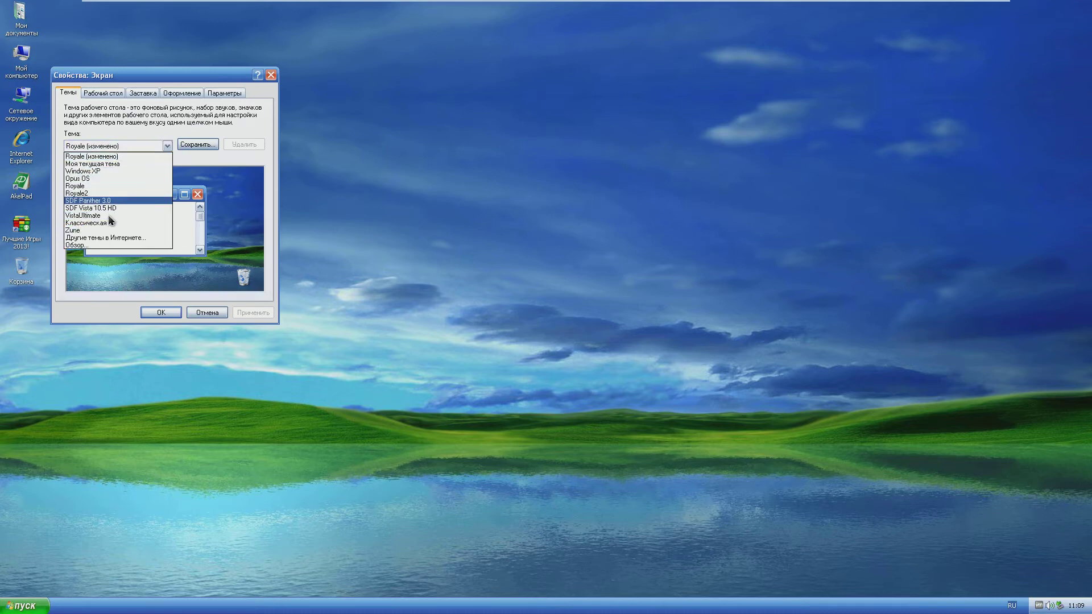
click(121, 148)
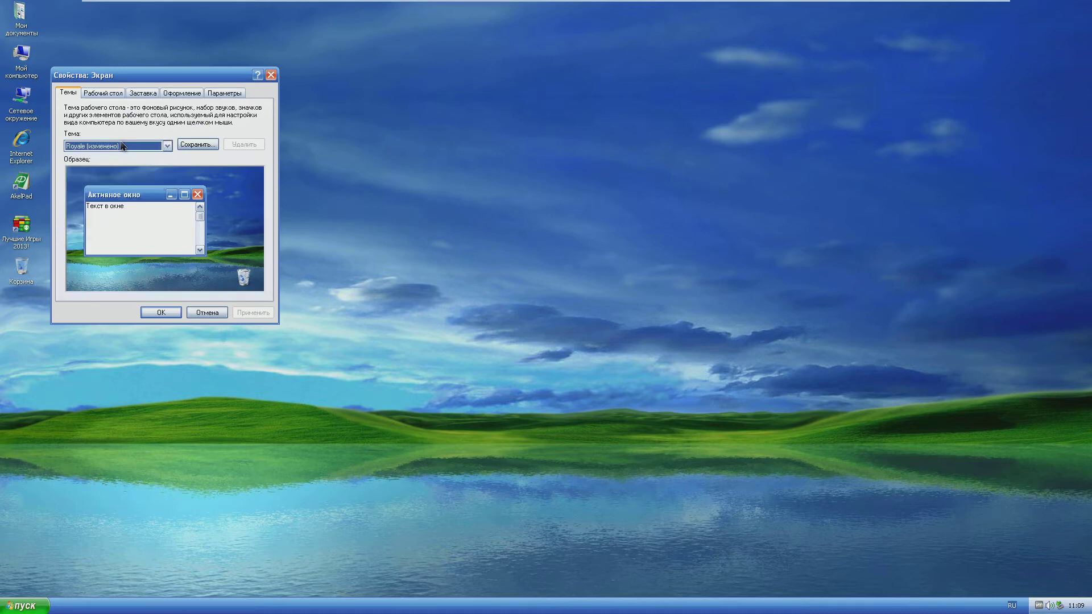
click(104, 94)
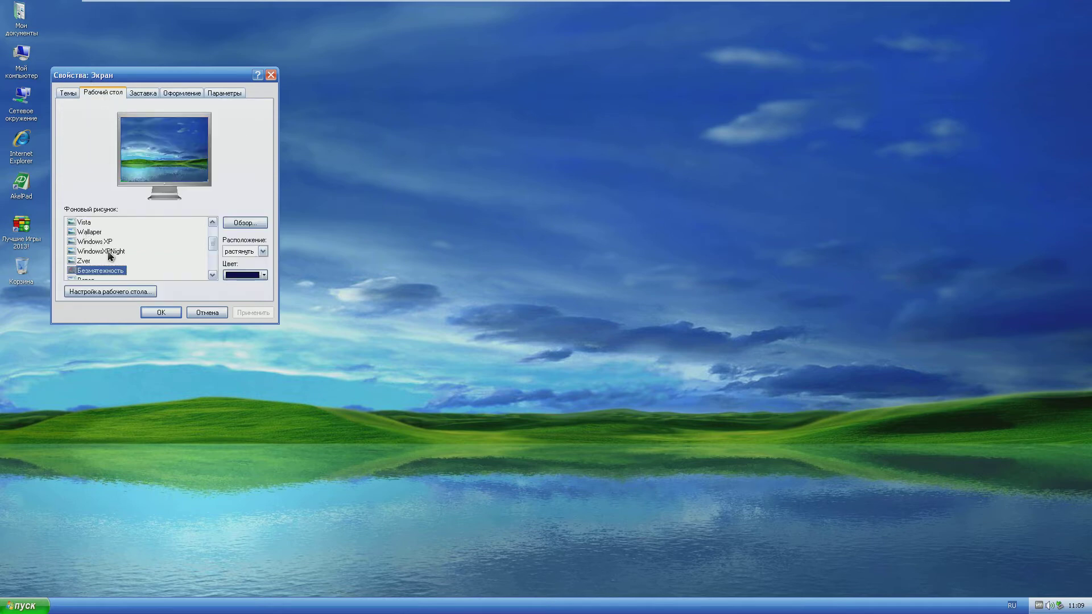
scroll(108, 253, down, 2)
View the list of available screen savers in the display properties.
click(141, 93)
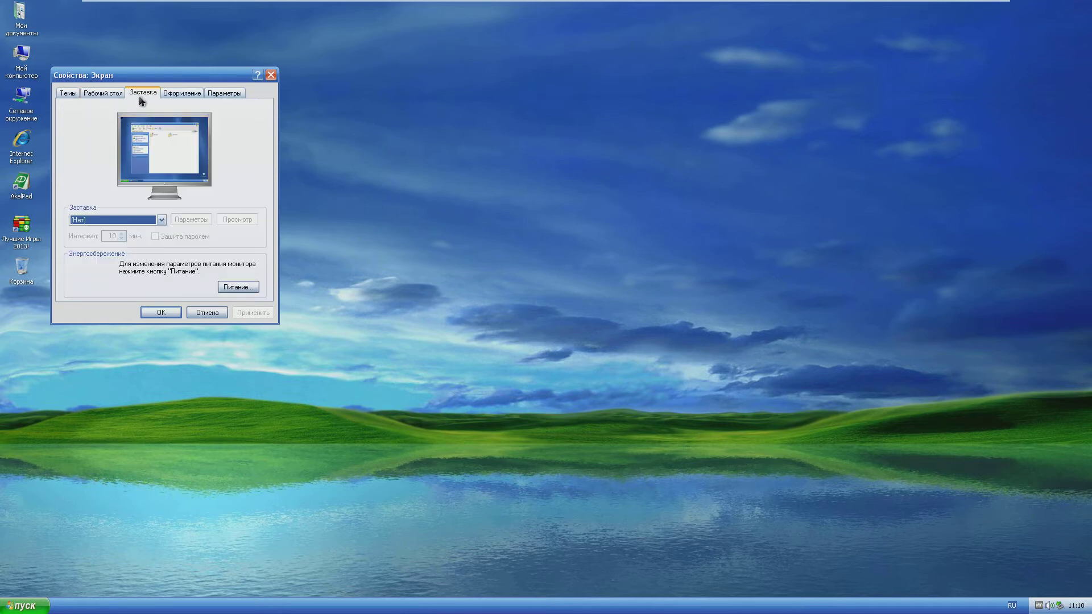
click(144, 220)
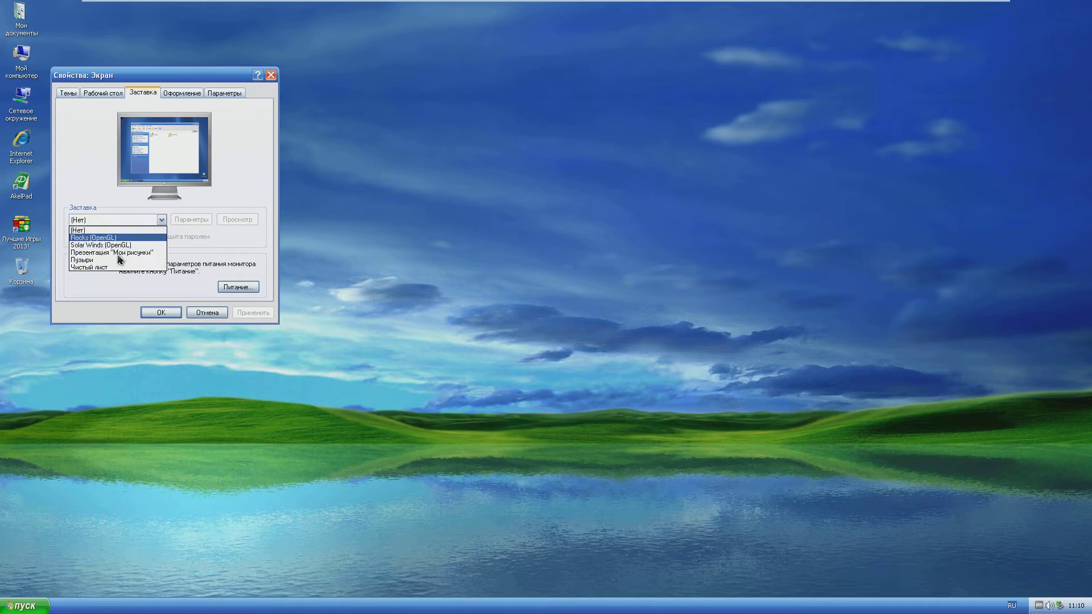
click(176, 92)
Review the appearance options for window and button styles, colour schemes and font sizes, keeping the current choices.
click(177, 93)
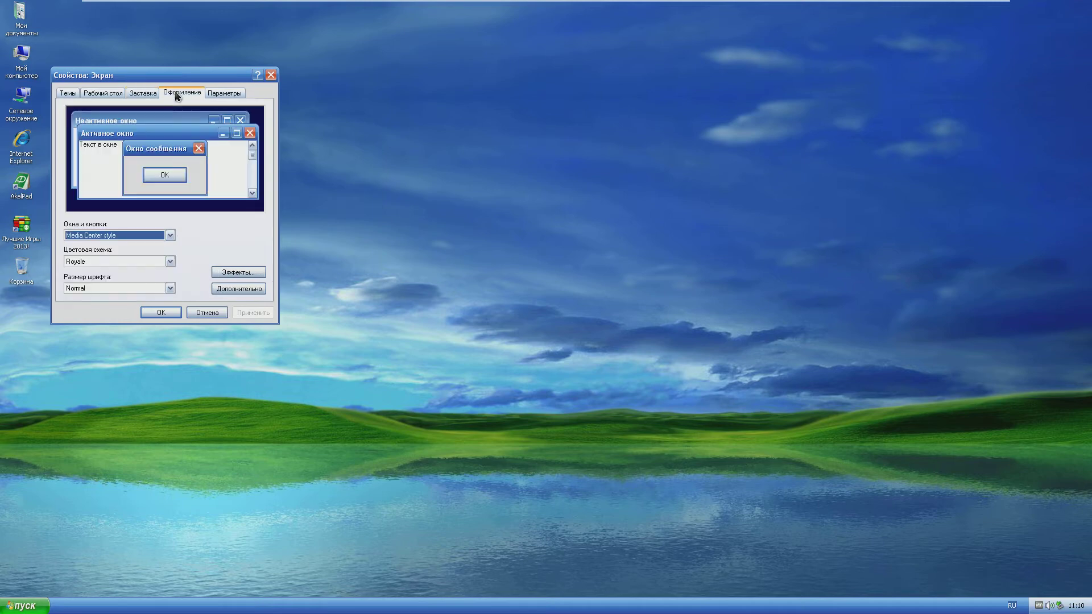
click(128, 238)
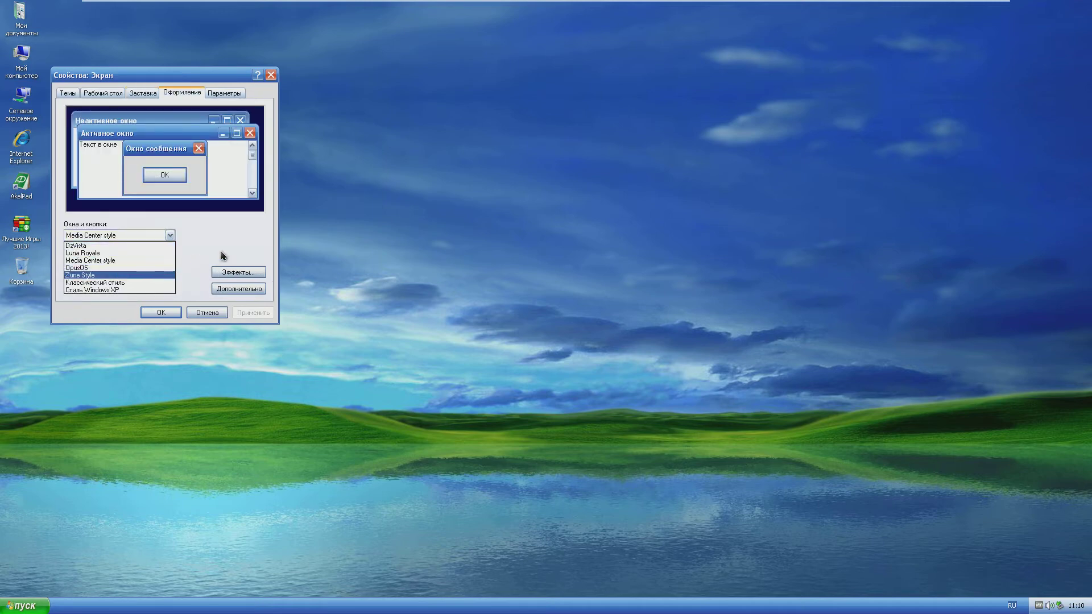
click(149, 267)
click(142, 262)
click(171, 261)
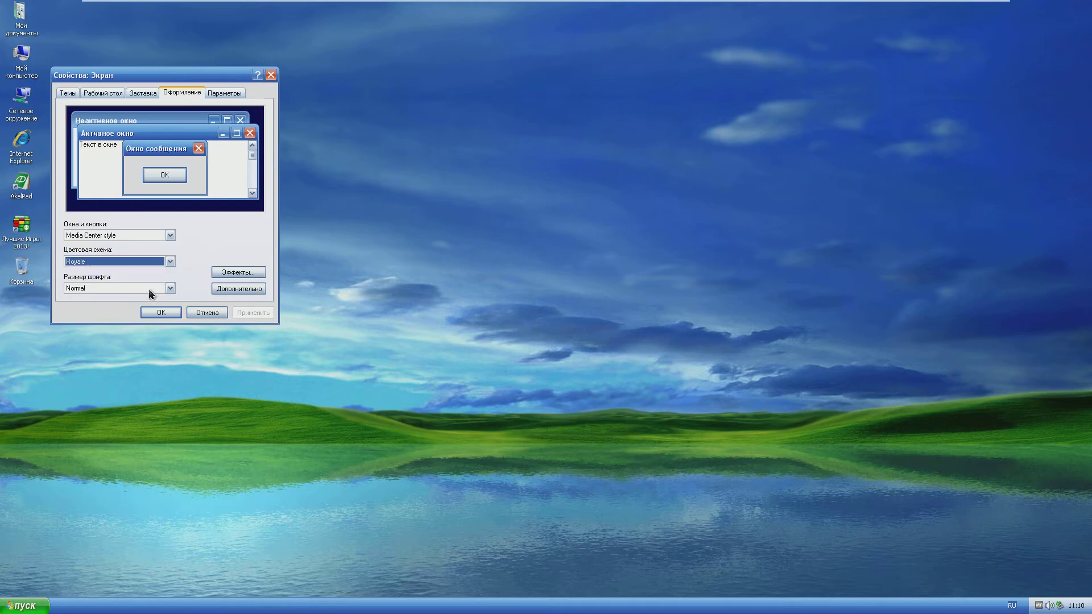
click(148, 288)
key(Escape)
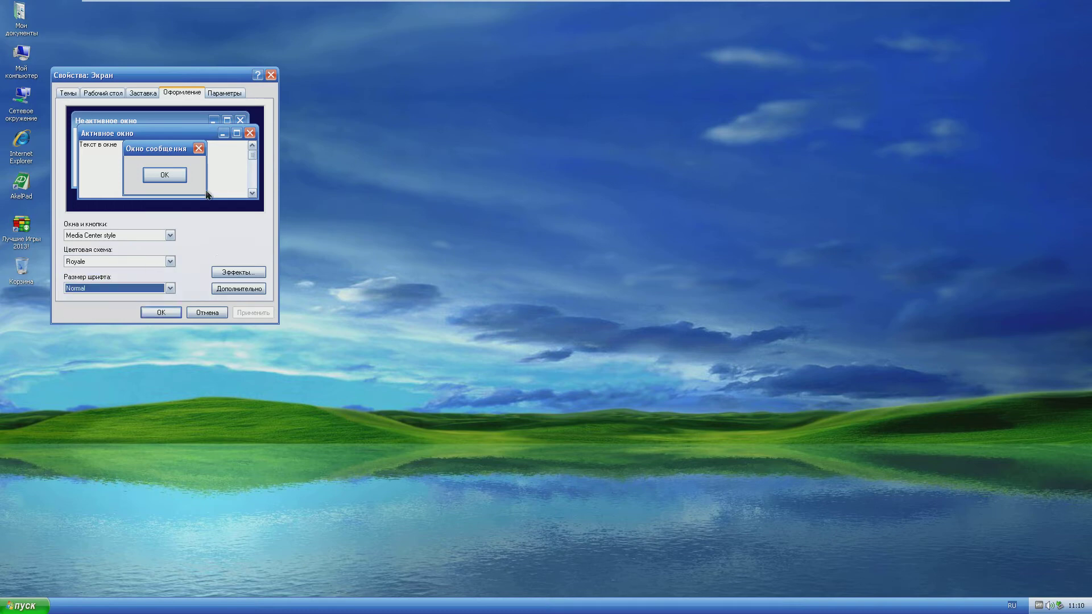
Try a screen resolution of 1680 by 1050 in the display settings and discard it without applying.
click(217, 94)
drag(129, 237, 116, 237)
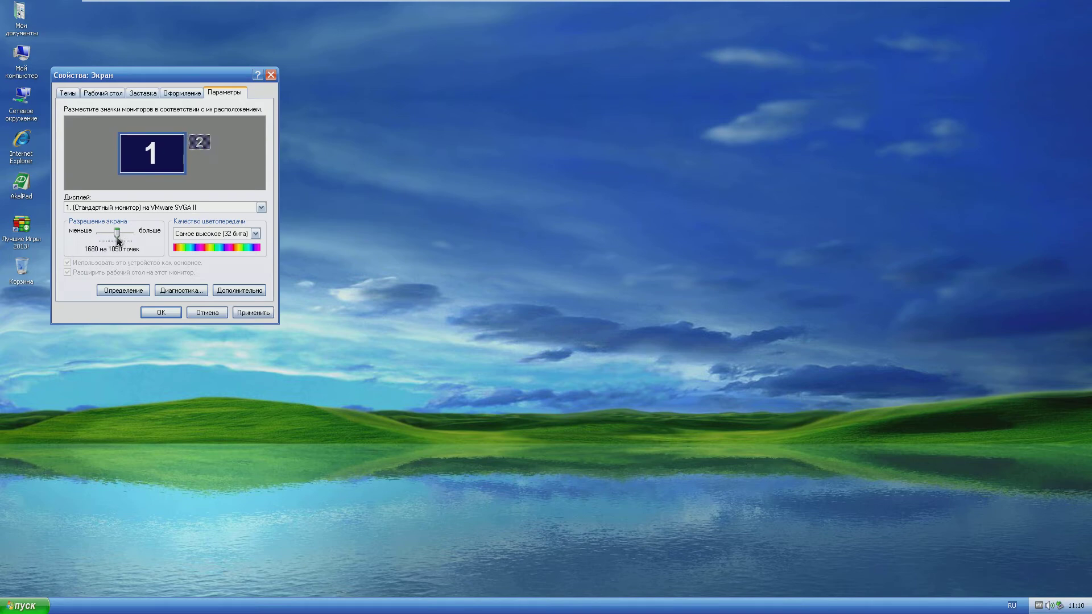
click(194, 314)
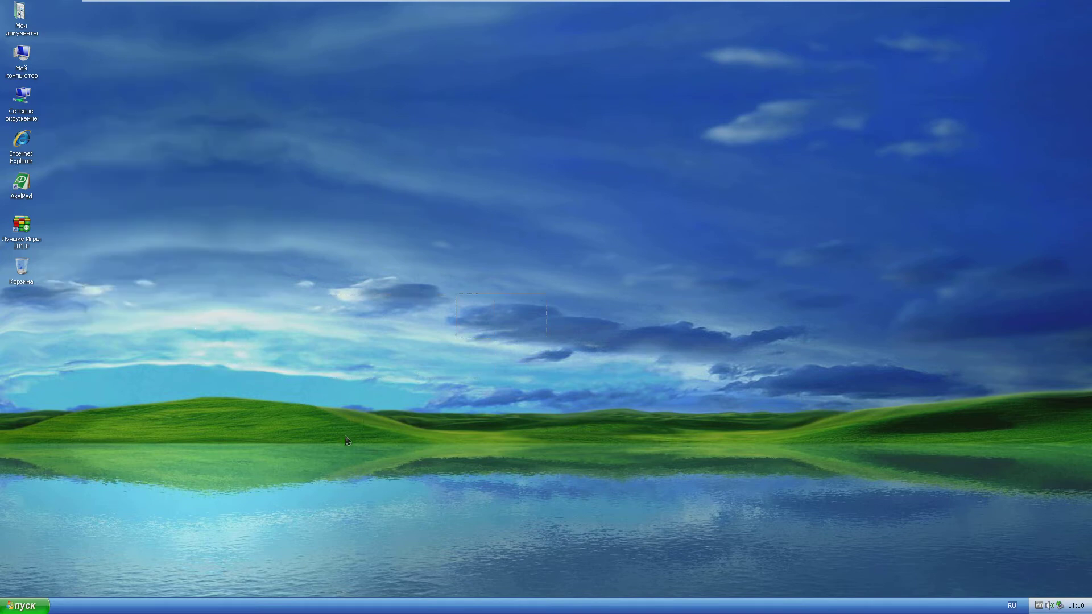
Refresh the desktop and view the item types that can be created on it.
right_click(219, 326)
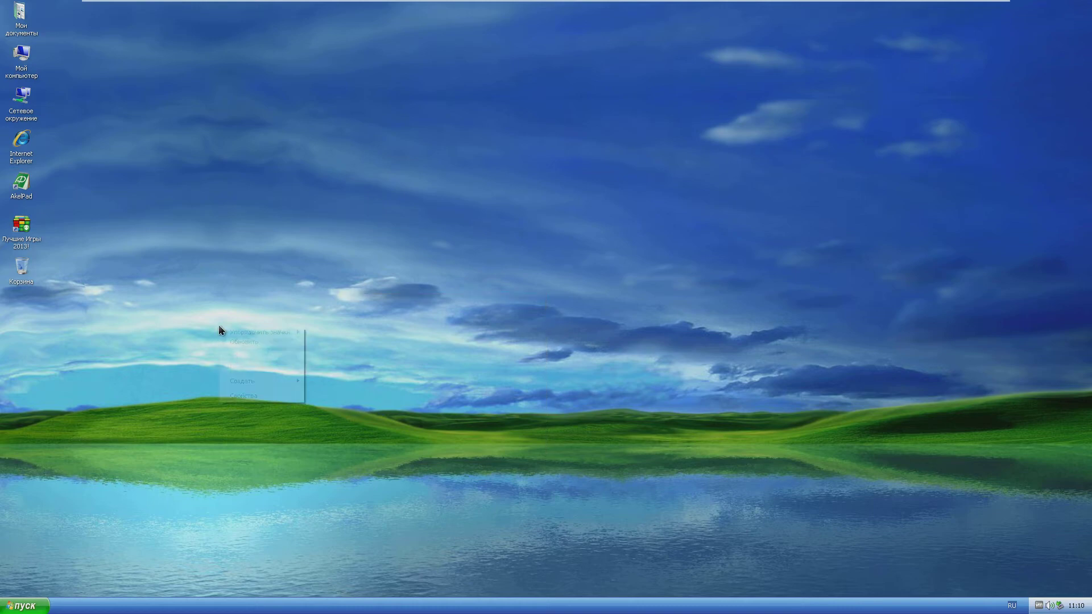
click(239, 341)
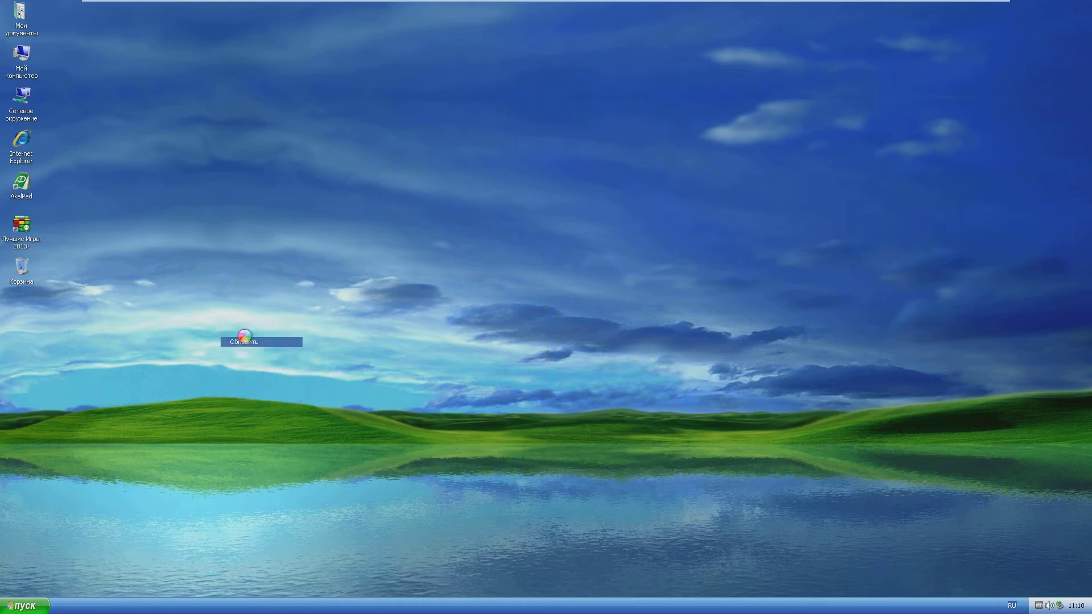
right_click(244, 340)
mouse_move(276, 398)
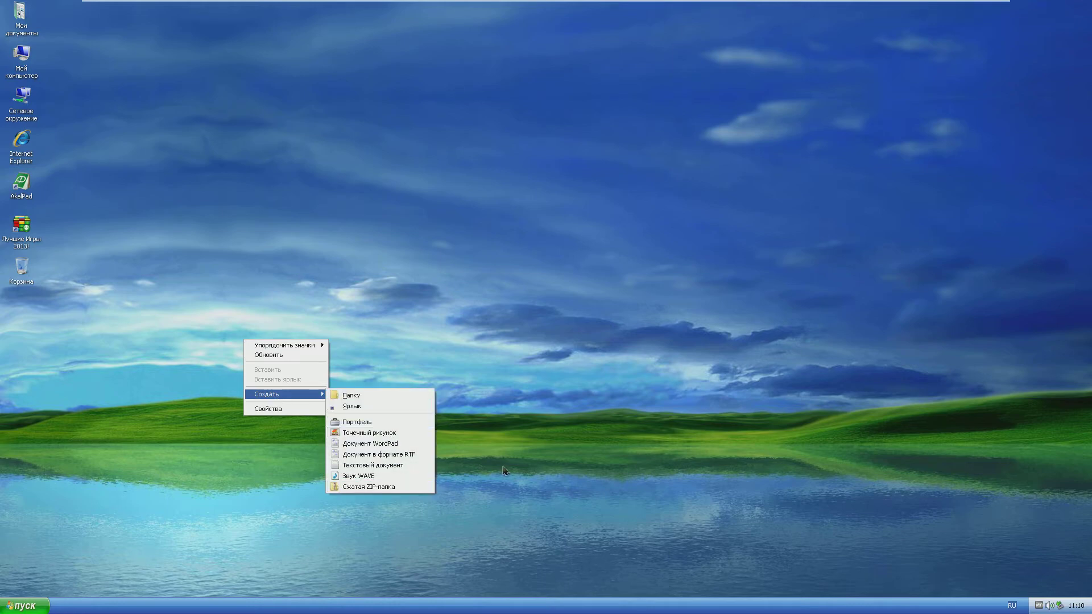
click(210, 497)
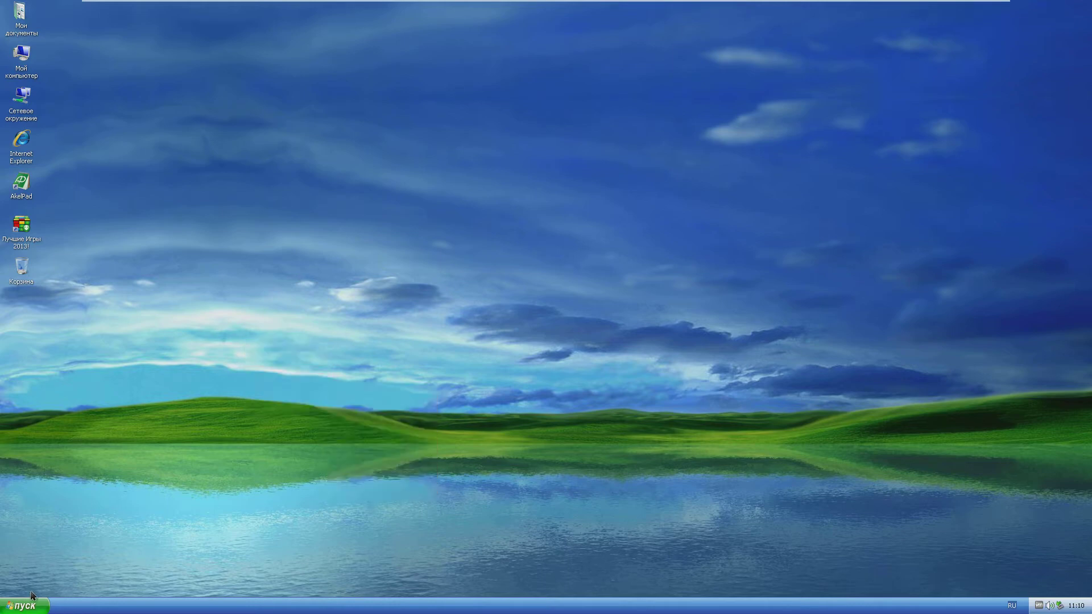
Open Internet Explorer to look at its window, and close it.
click(23, 606)
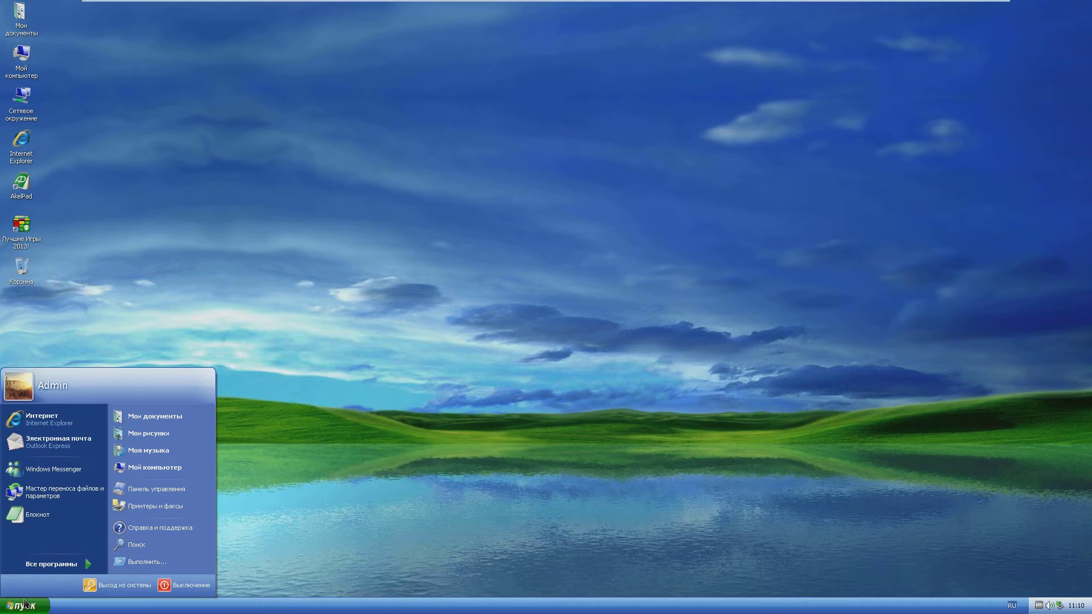
click(71, 421)
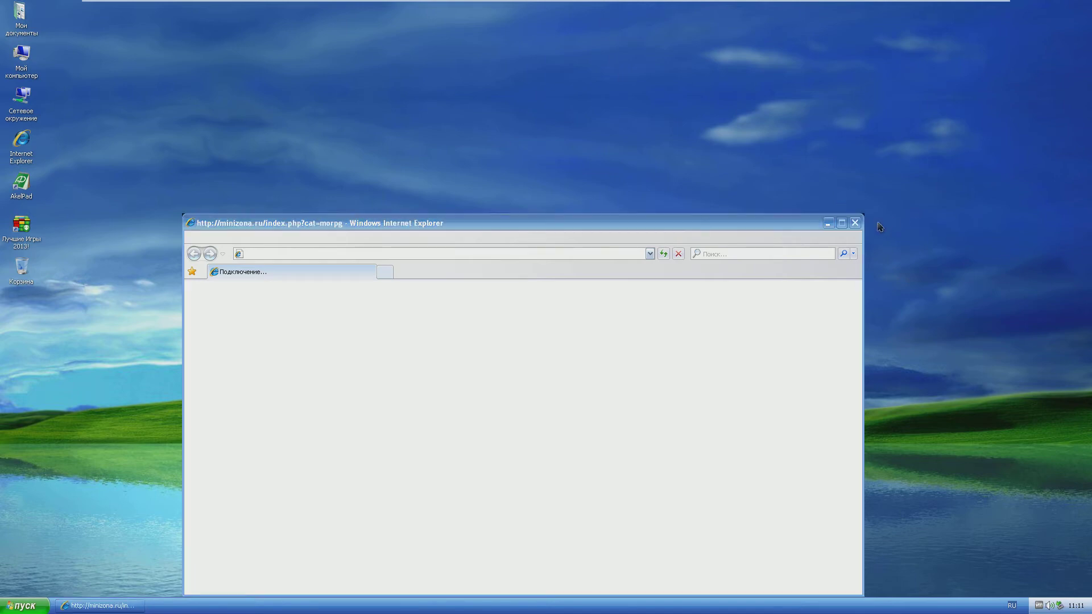
click(855, 223)
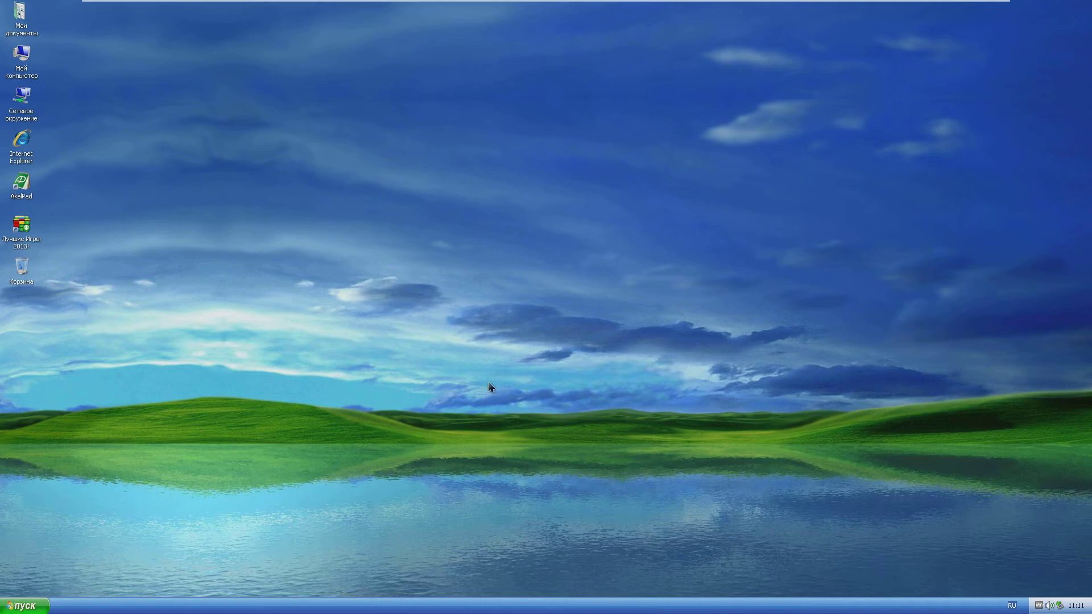
right_click(490, 400)
Open the picture selection for the current user account.
click(22, 606)
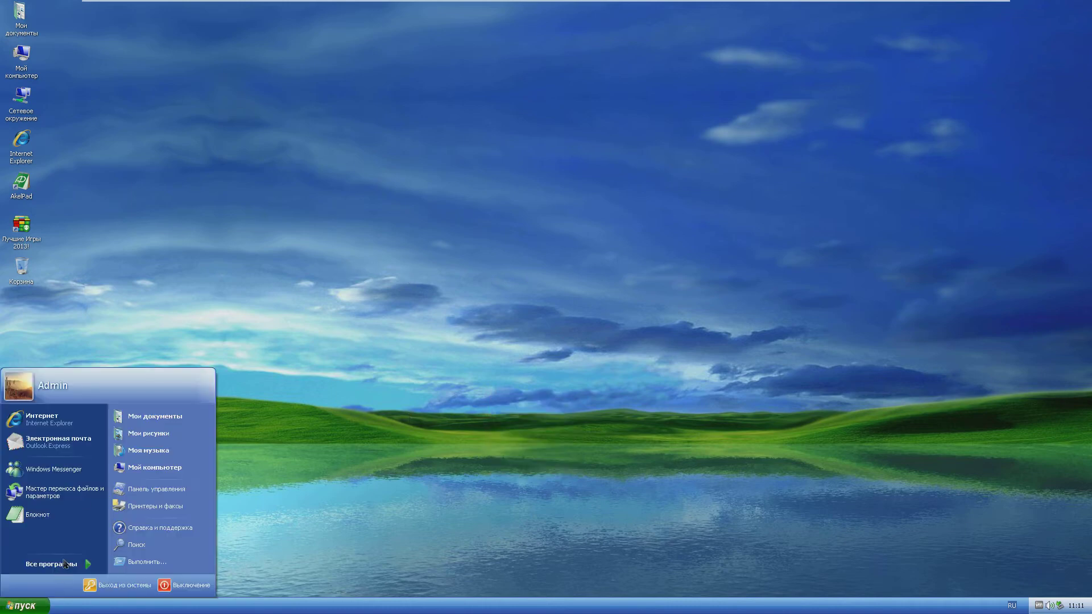
click(36, 398)
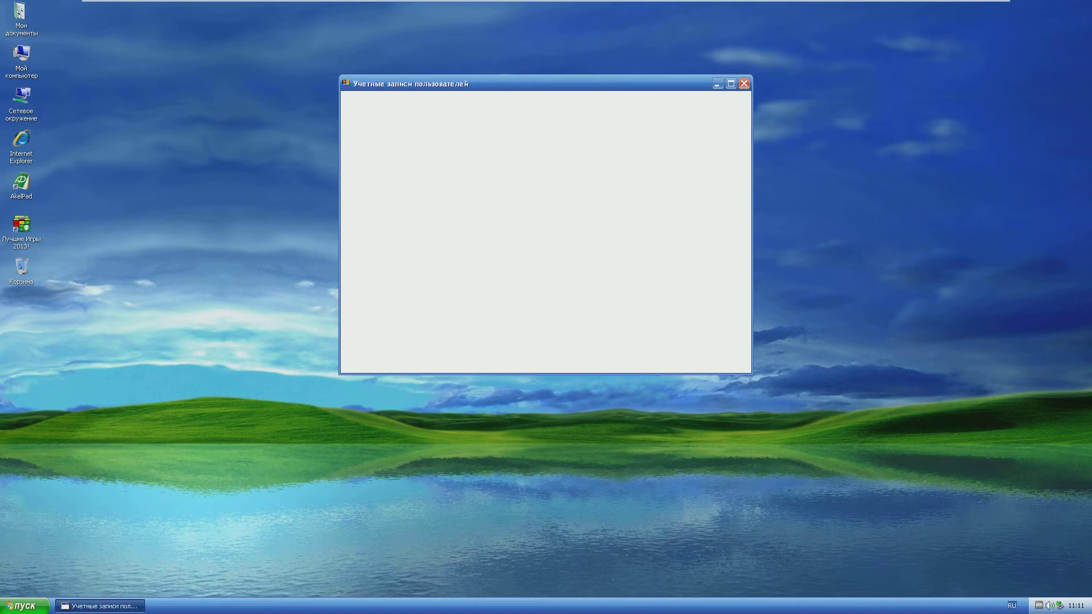
click(22, 606)
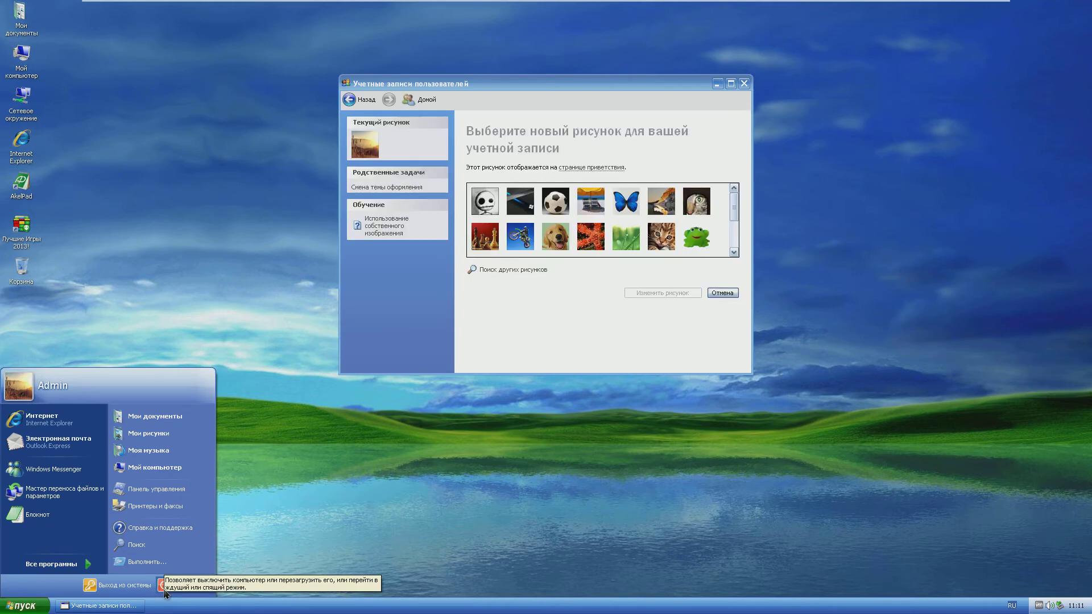
click(526, 219)
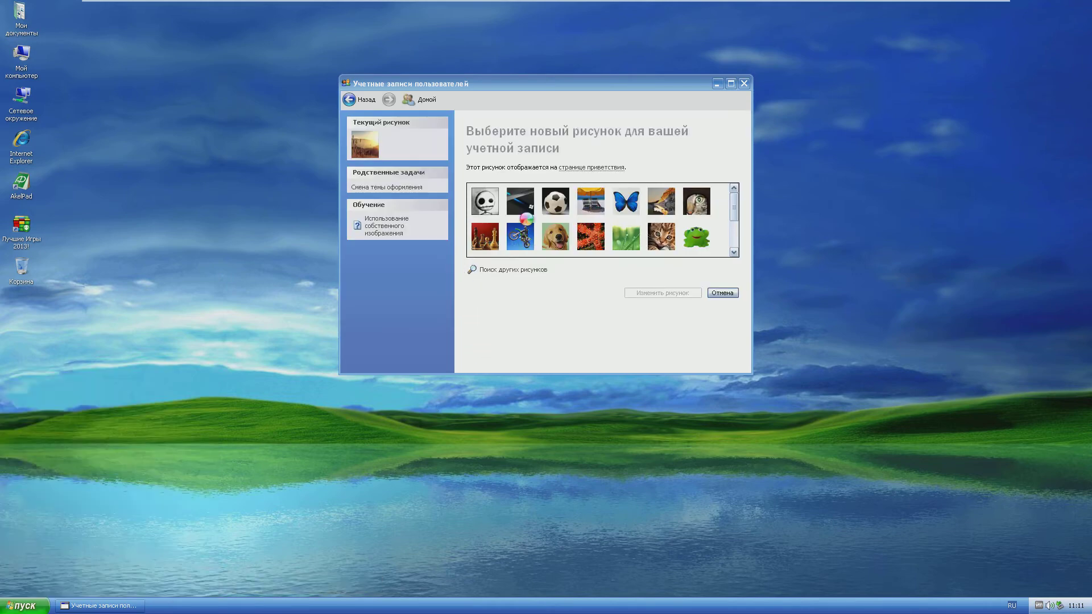
Browse the available account pictures, including the windmill, skull and frog, and close the window without changing the picture.
click(601, 226)
click(594, 242)
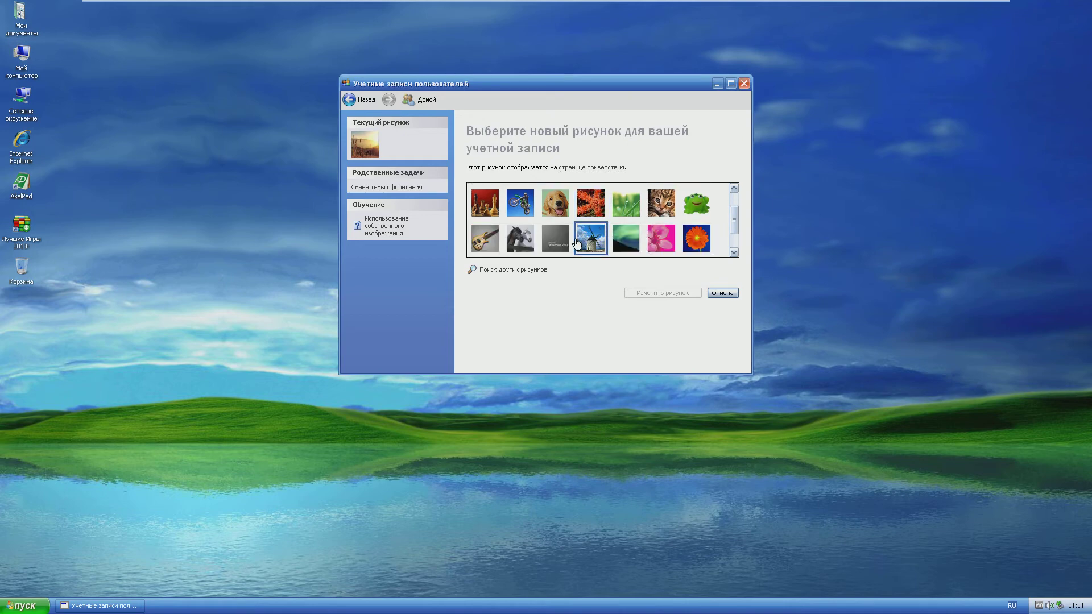
click(677, 238)
scroll(654, 227, up, 1)
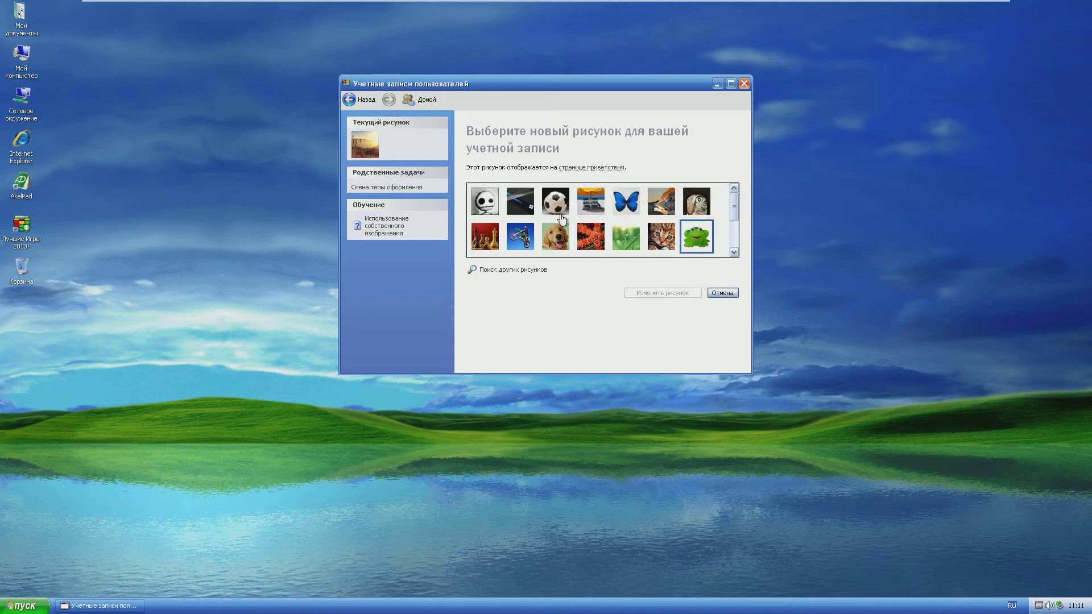
click(558, 215)
click(485, 212)
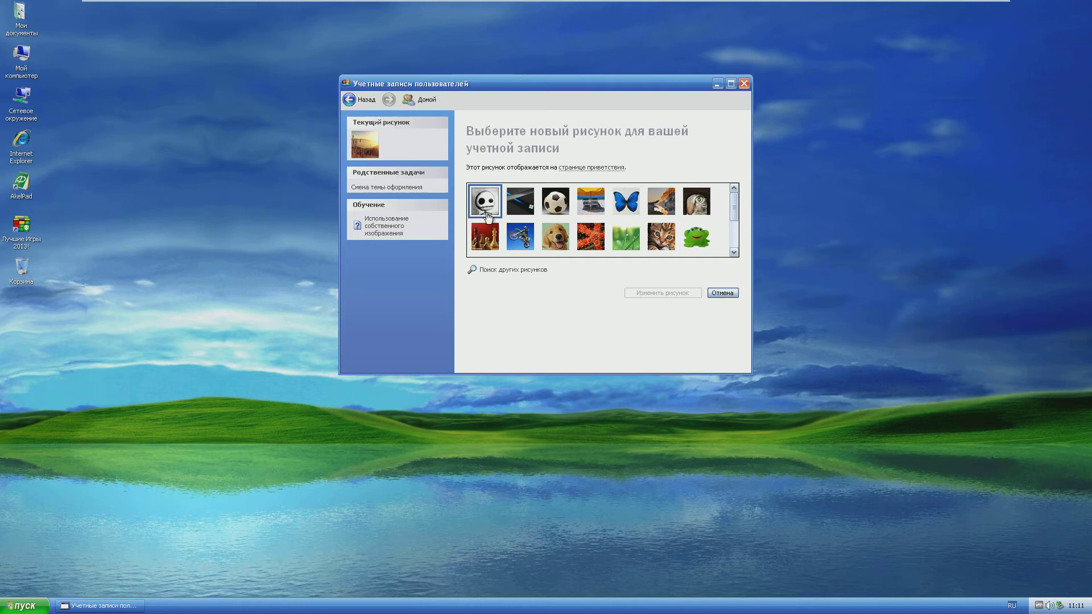
click(594, 214)
click(695, 236)
click(743, 84)
Open the system properties from Control Panel's Performance and Maintenance category to view the Windows version and hardware details.
key(super)
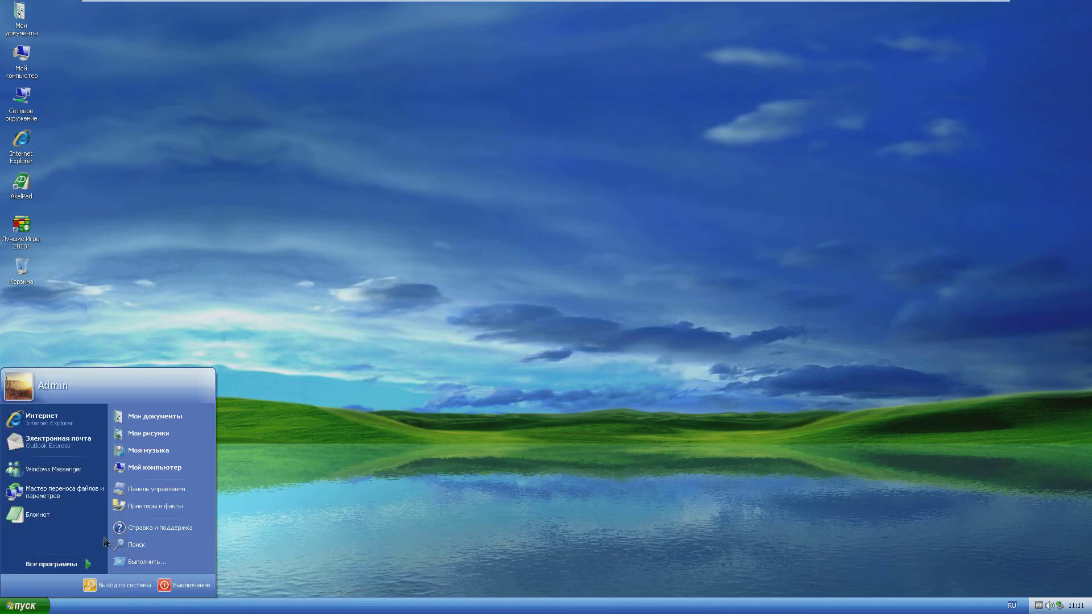
click(175, 486)
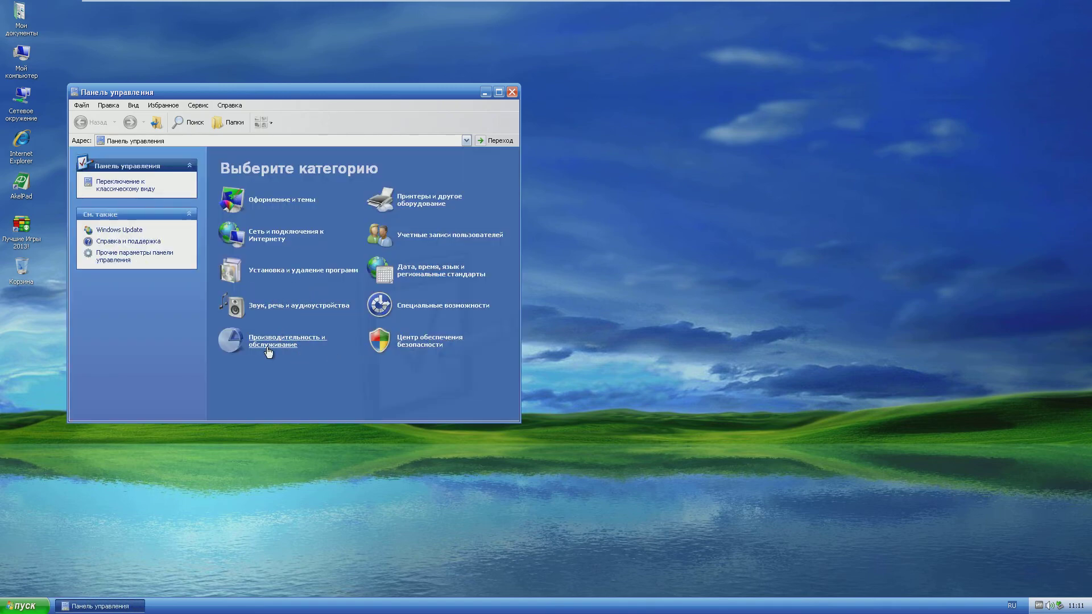
click(269, 348)
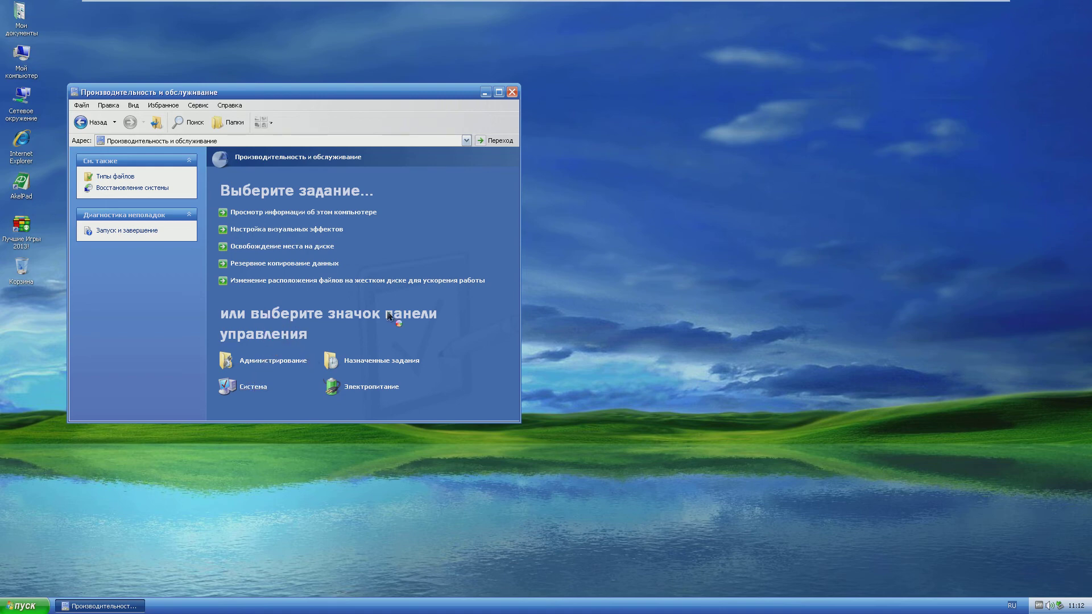
mouse_move(582, 256)
mouse_down()
mouse_move(655, 341)
mouse_move(648, 419)
mouse_move(705, 426)
mouse_up()
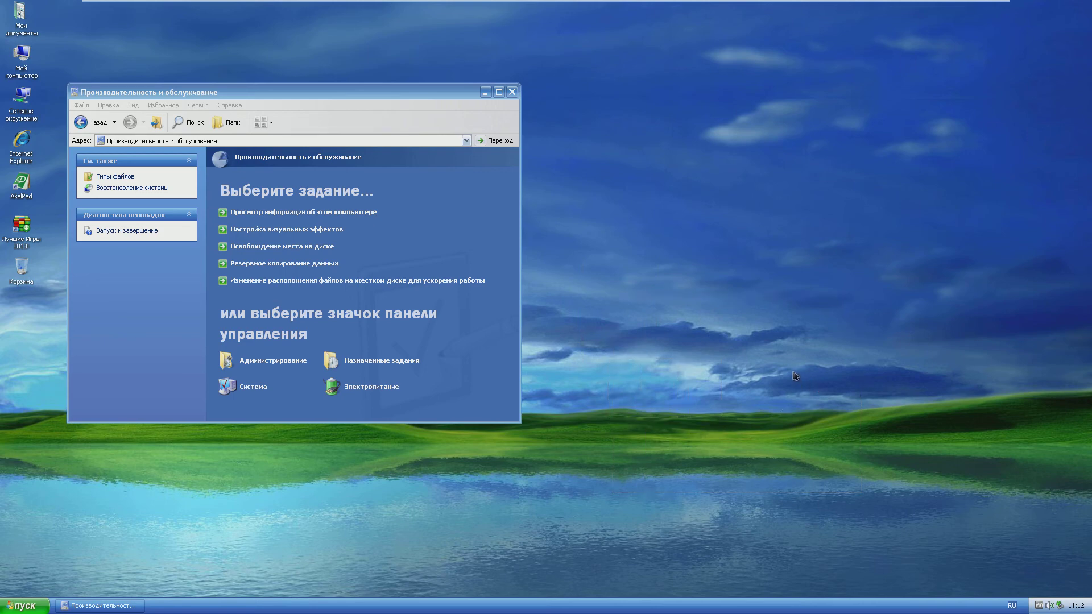
click(253, 387)
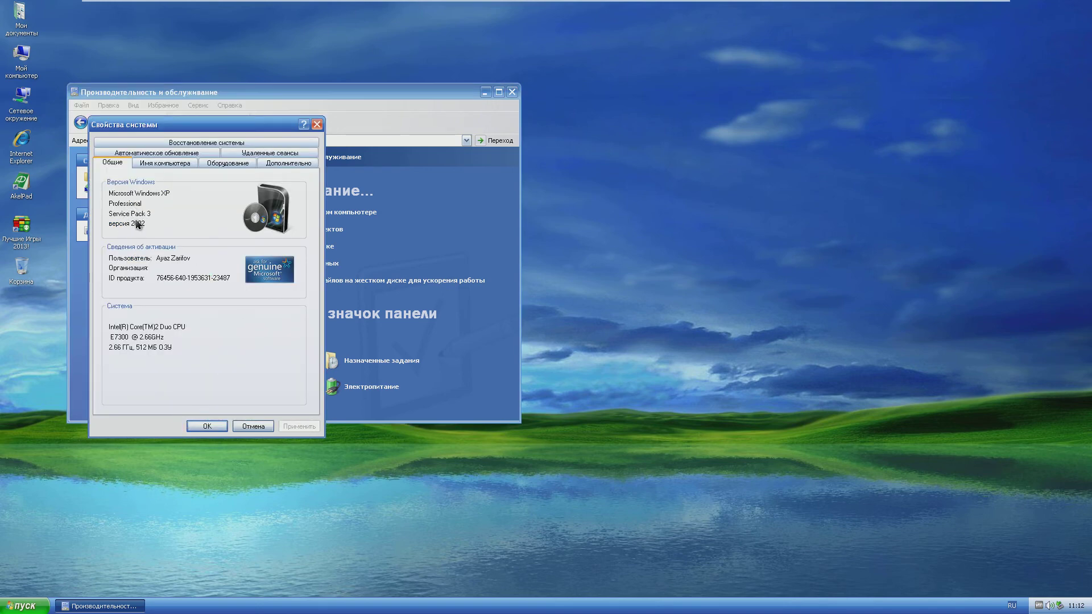
Close the system properties, look at the power management settings, and close them without changes.
click(316, 124)
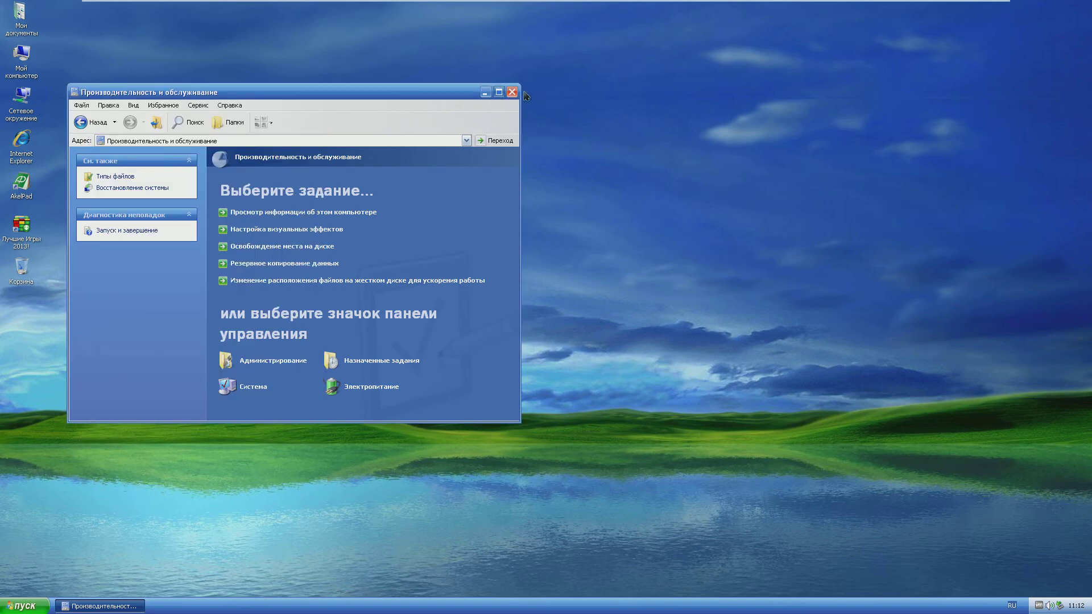
right_click(441, 166)
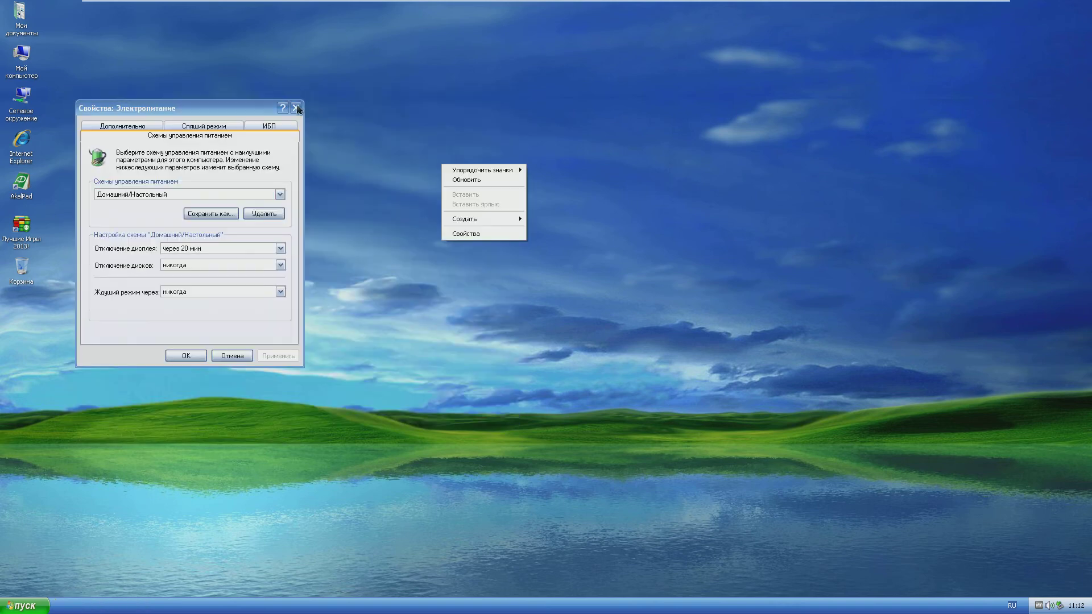
click(296, 108)
Create a new text document on the desktop with its default name and open it.
right_click(329, 231)
mouse_move(370, 282)
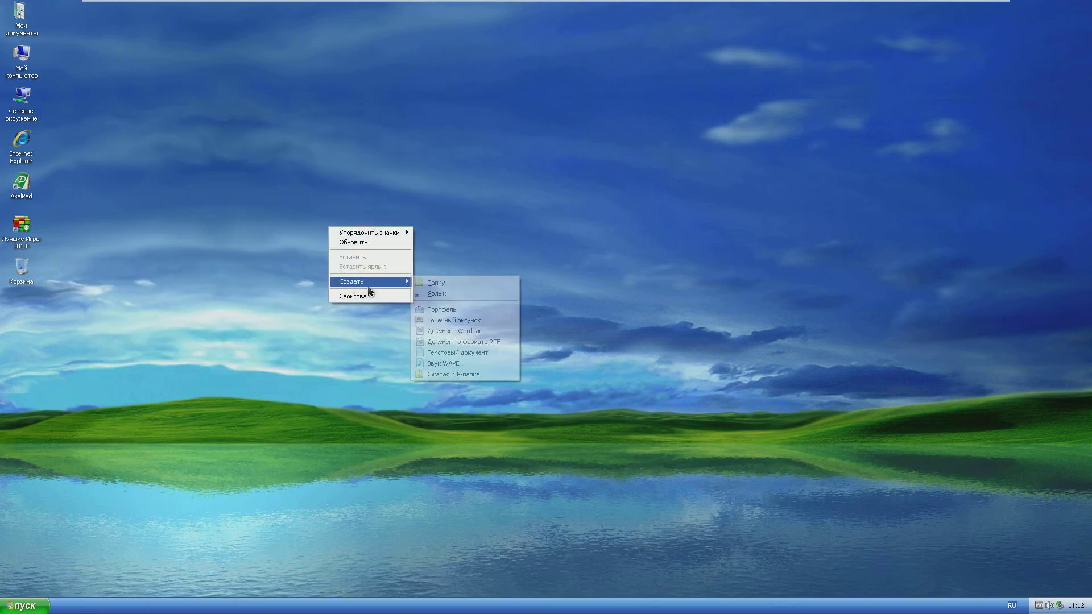
click(452, 353)
click(327, 226)
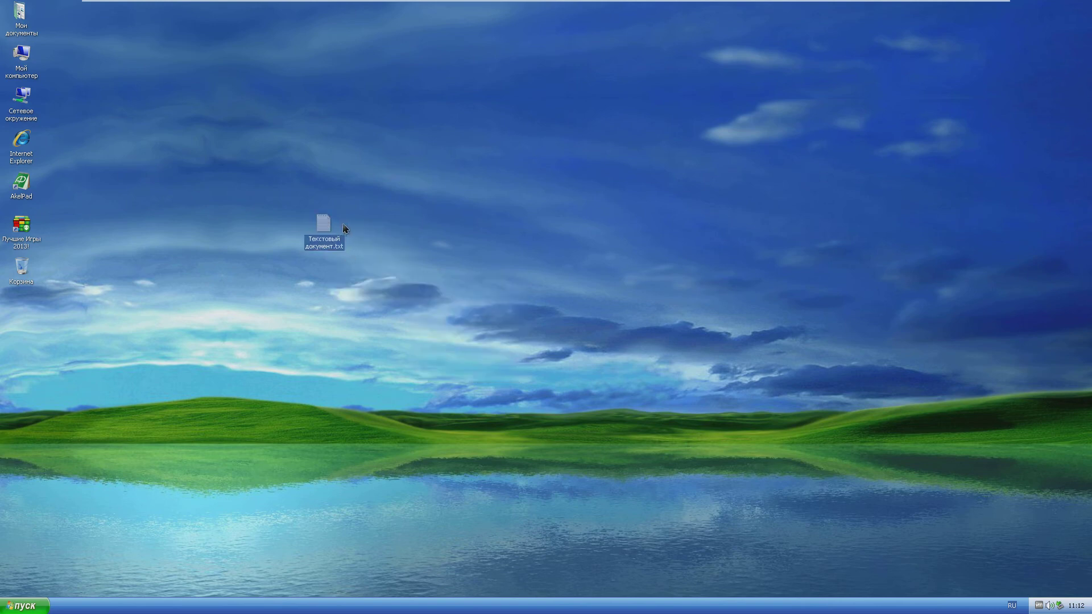
double_click(324, 226)
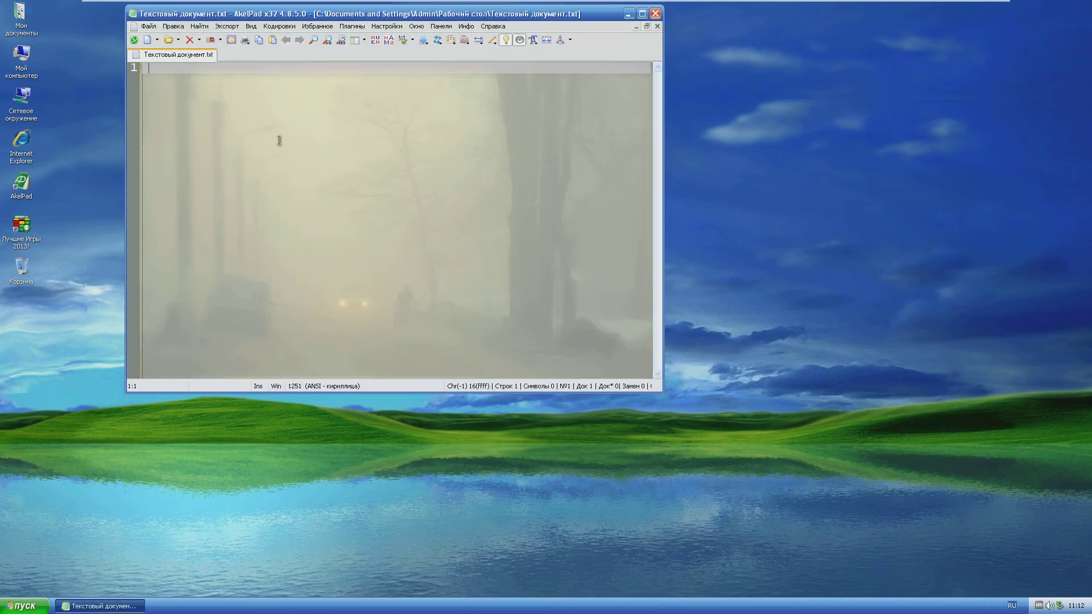
Begin the document's first line with the text "Windows XP zver".
key(Return)
key(BackSpace)
text(windows )
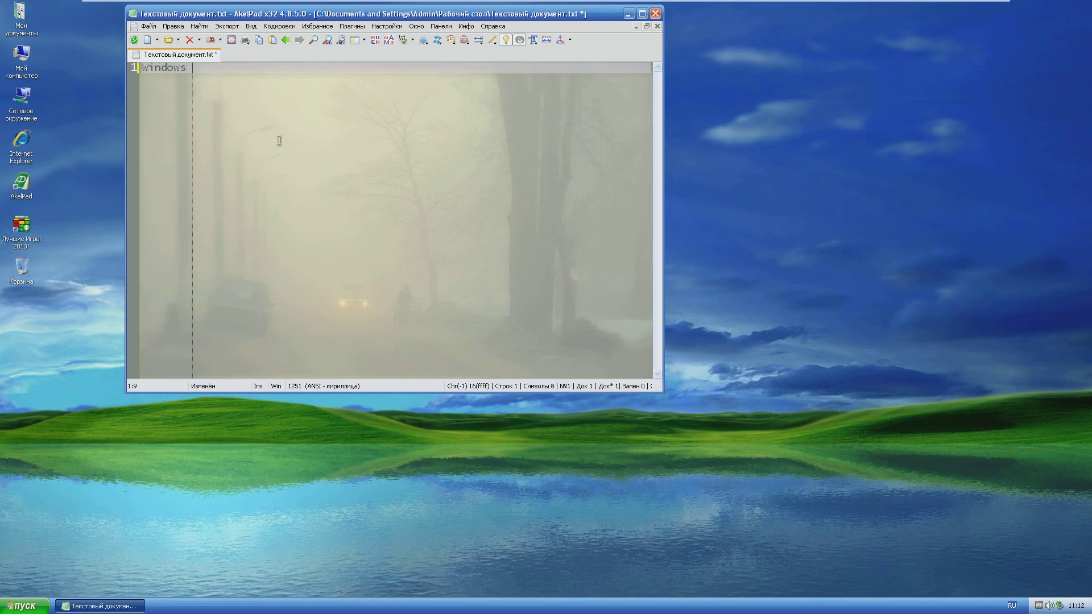
text(XP zver,имеет)
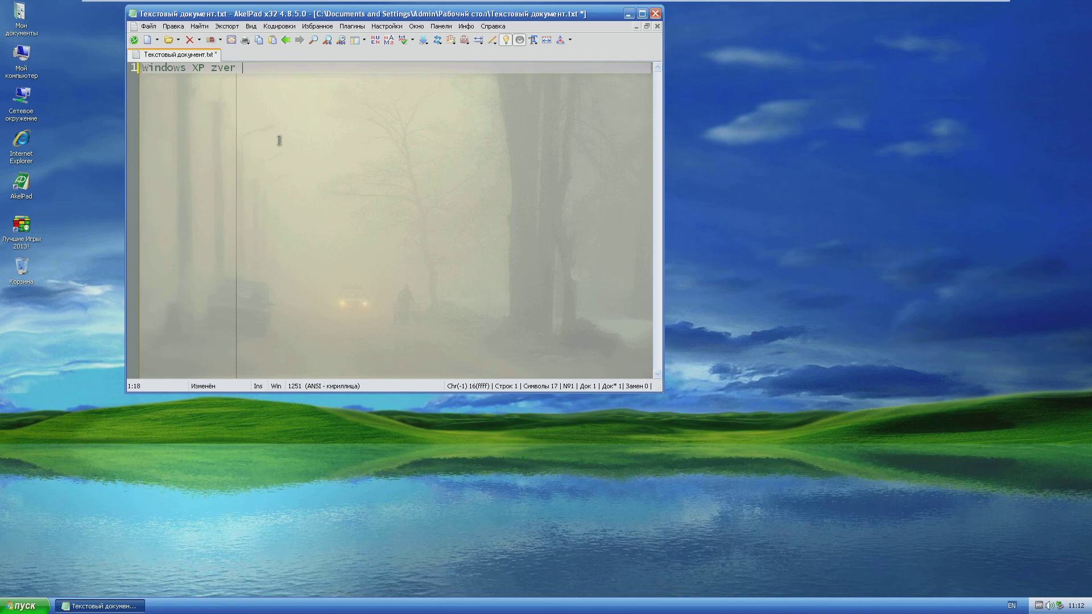
key(BackSpace)
Continue the line with ",имеет масу достоинств по сравнению с оригинальной XP", correcting typing errors along the way.
text(,имеет ма)
text(су дос)
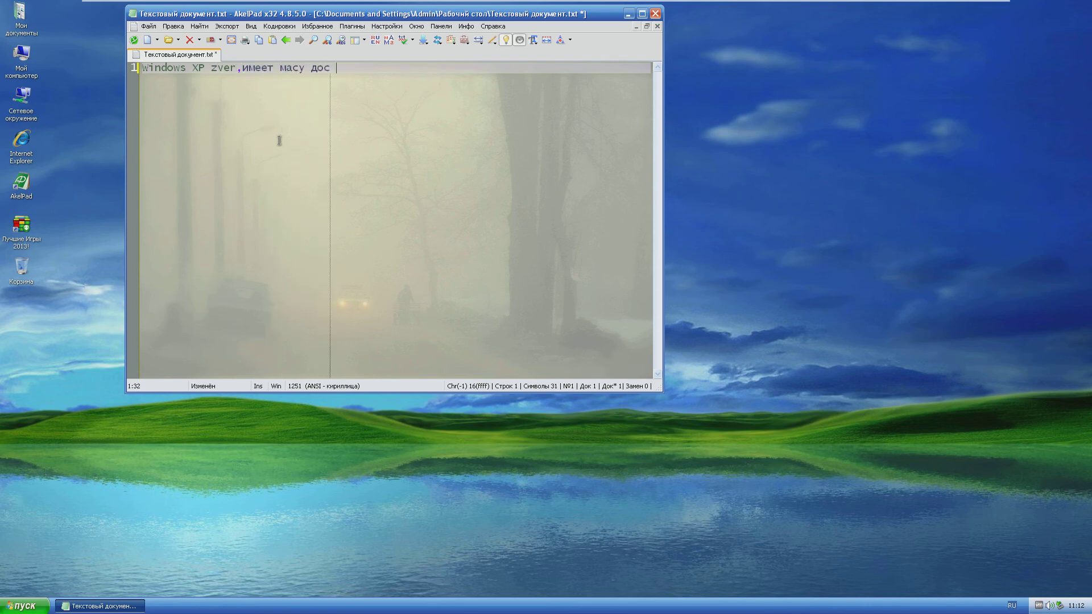
key(BackSpace)
text(тоинтсв)
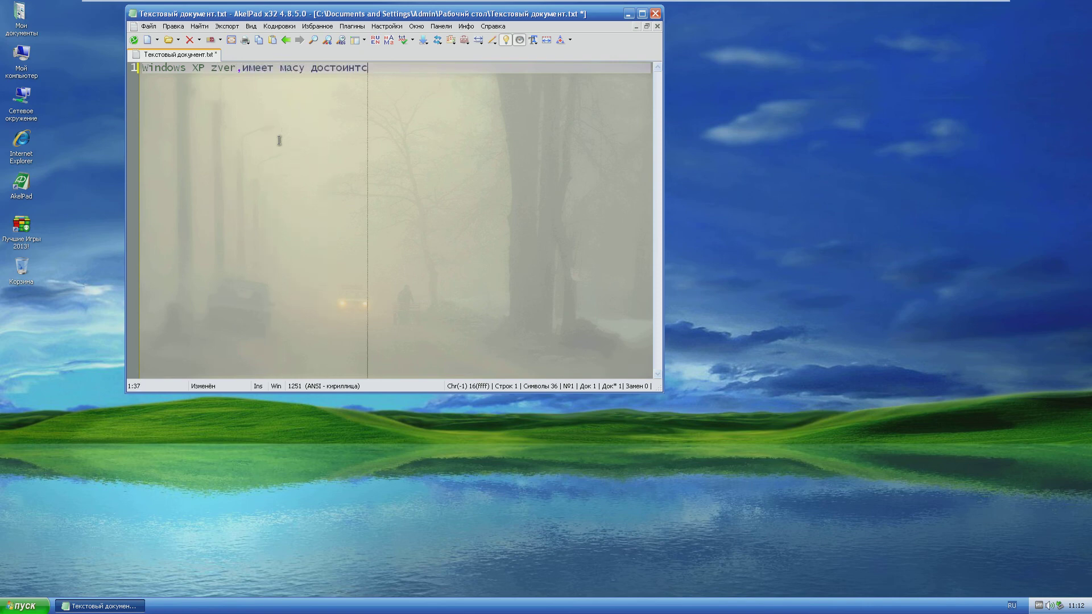
key(BackSpace)
key(BackSpace)
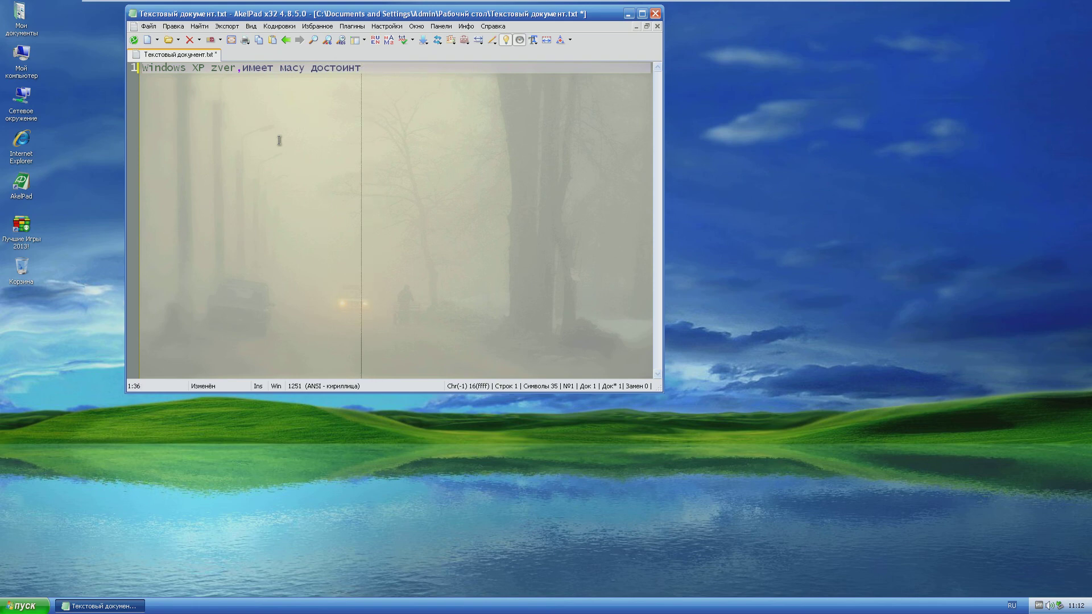
key(BackSpace)
text(ств по сра)
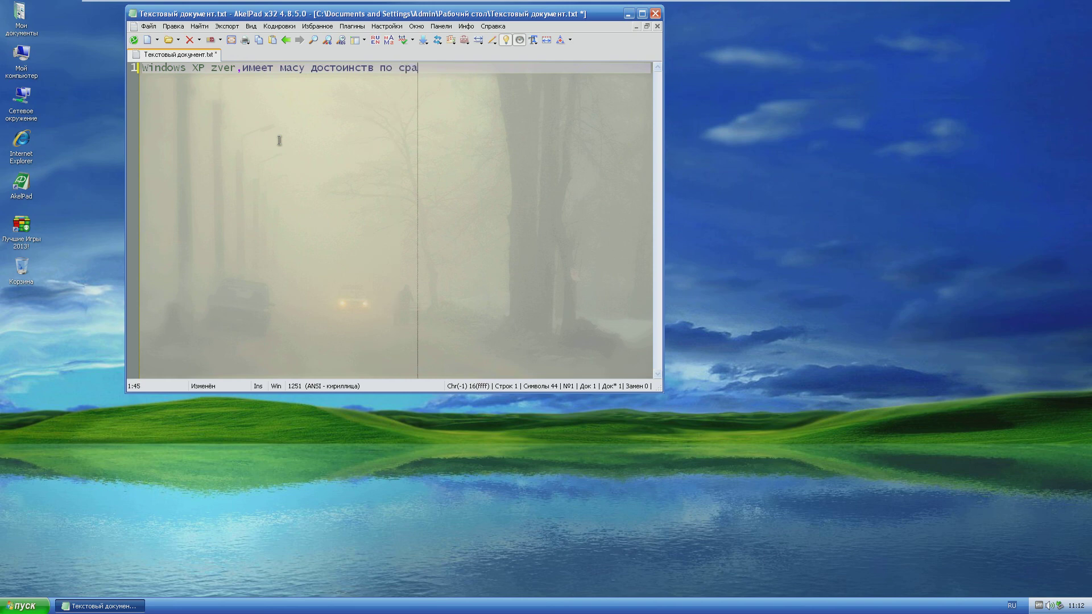
text(внению с )
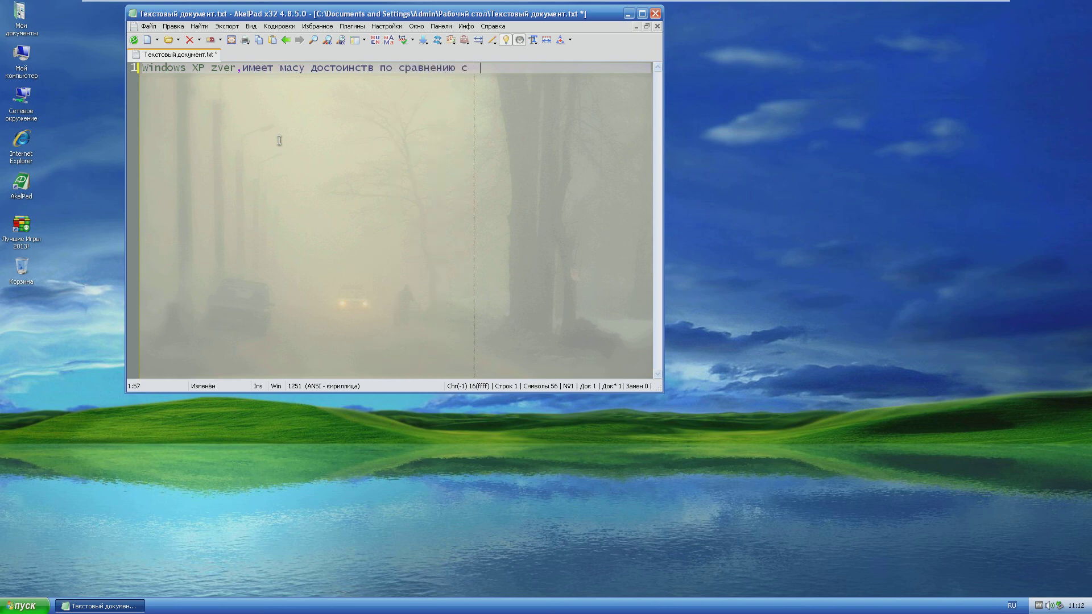
text(оригинальной )
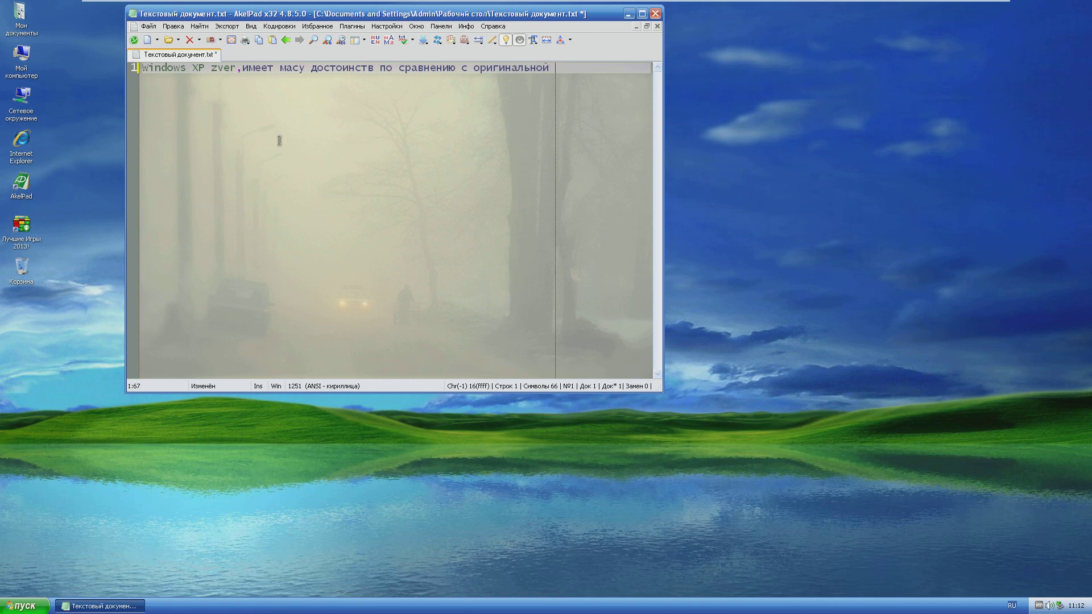
text(XP)
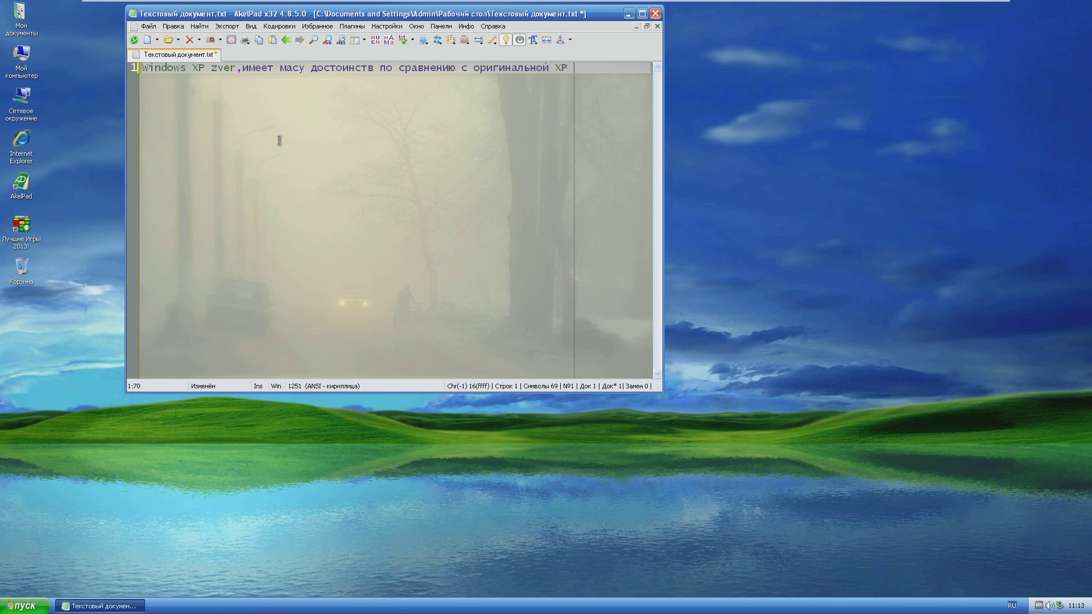
Complete the sentence with ",ё иногда называют Vista)))))".
text(,ё иногда называе)
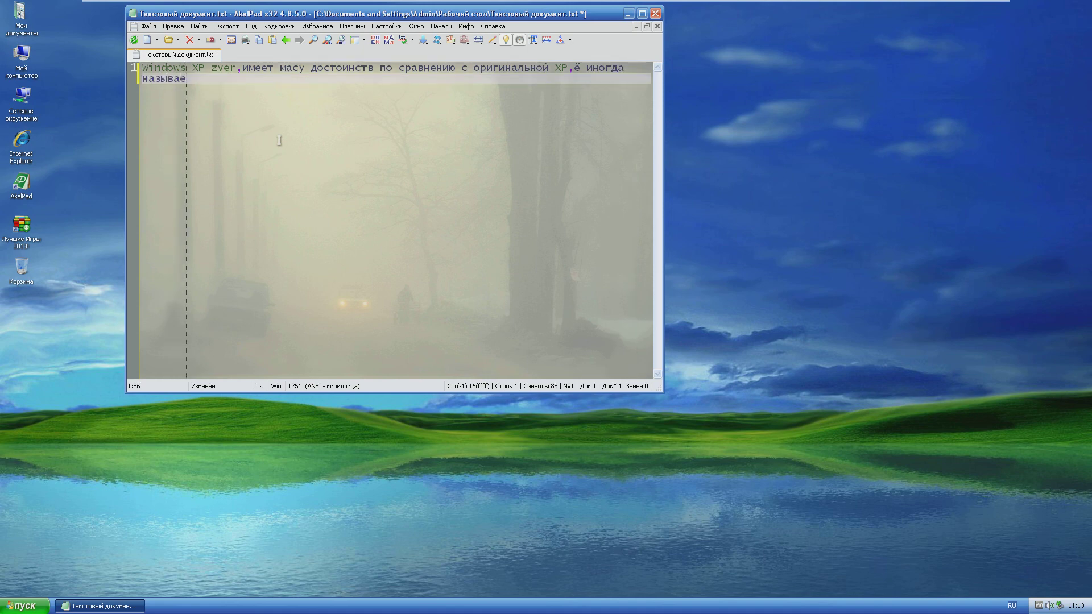
key(BackSpace)
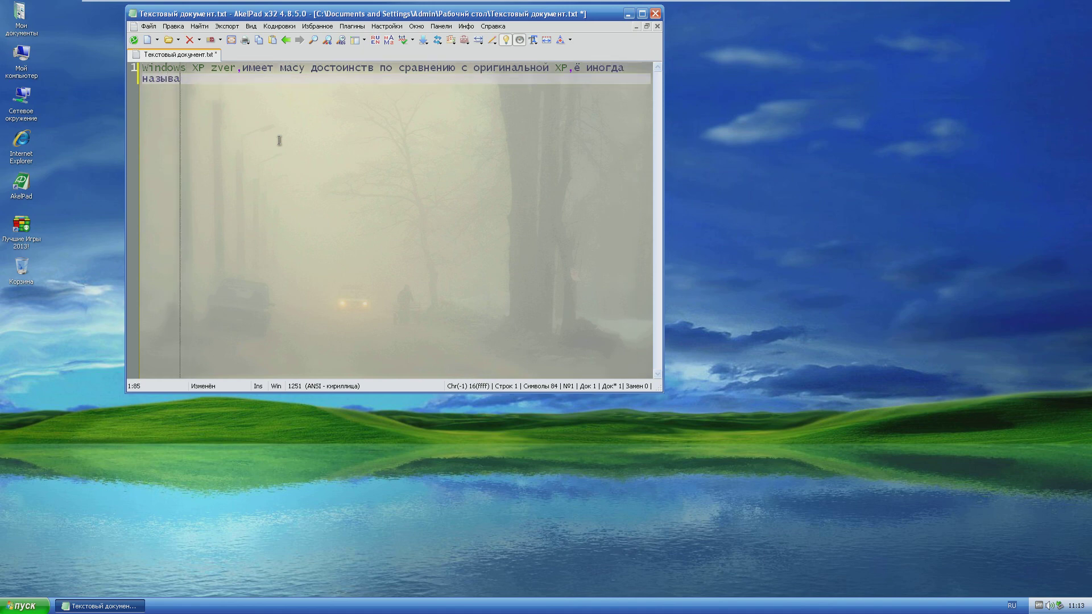
text(ют )
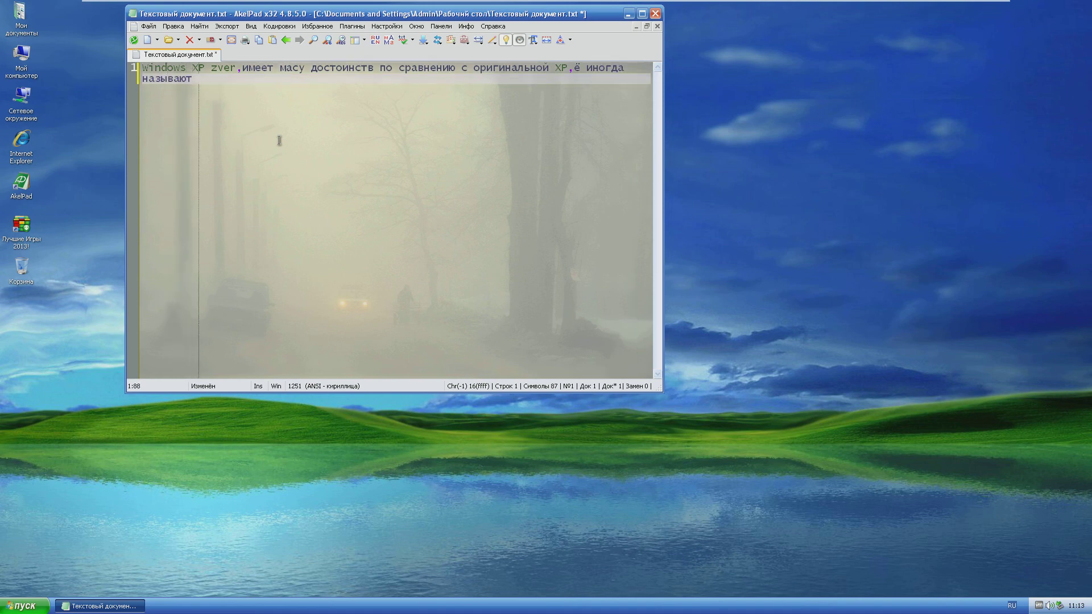
text(Vista))
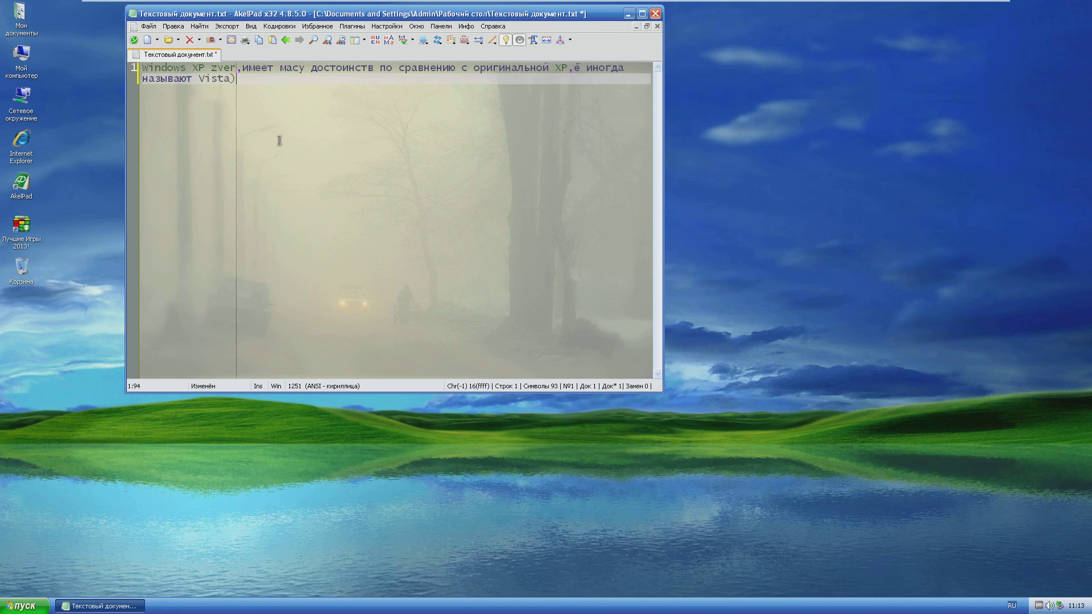
key(alt+shift)
text())))
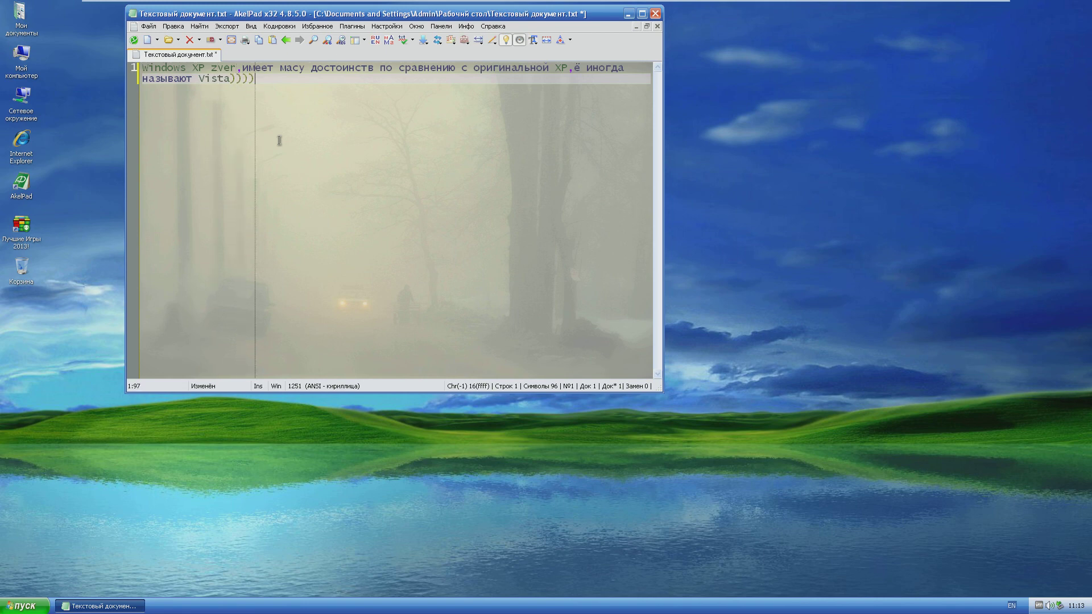
text())
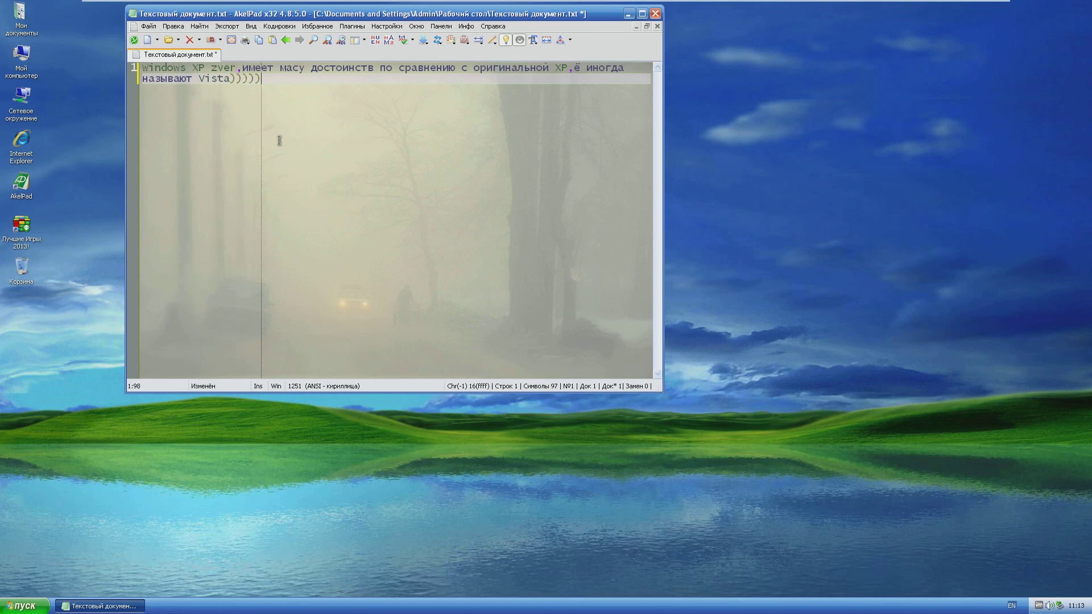